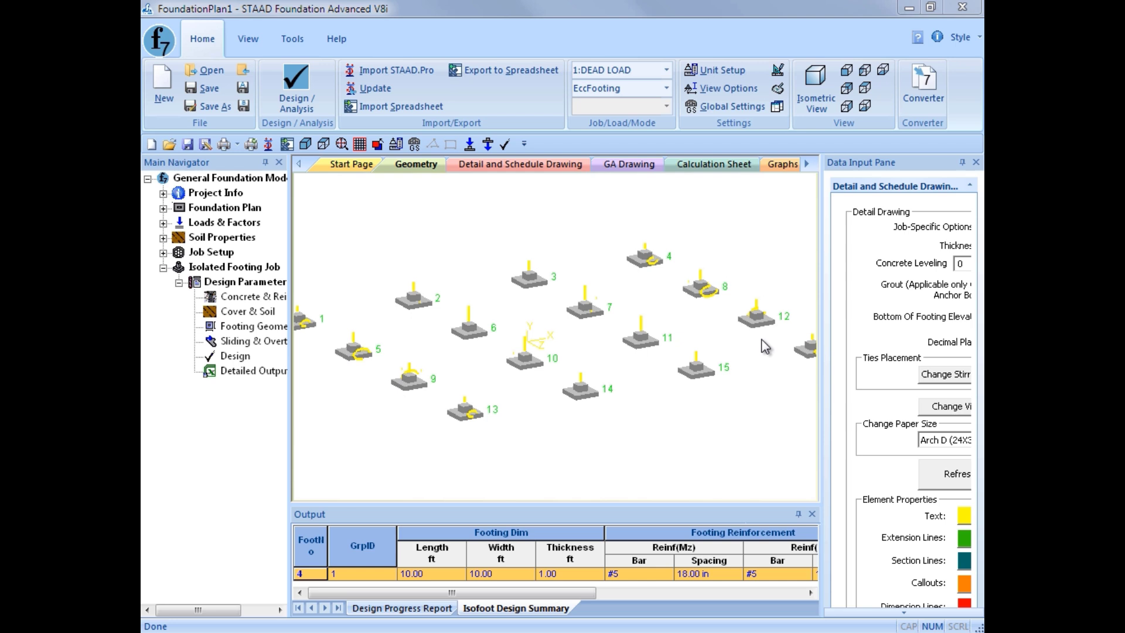
Select footings 5, 9, 8 and 12 and start a new job from Job Setup.
click(355, 352)
click(411, 384)
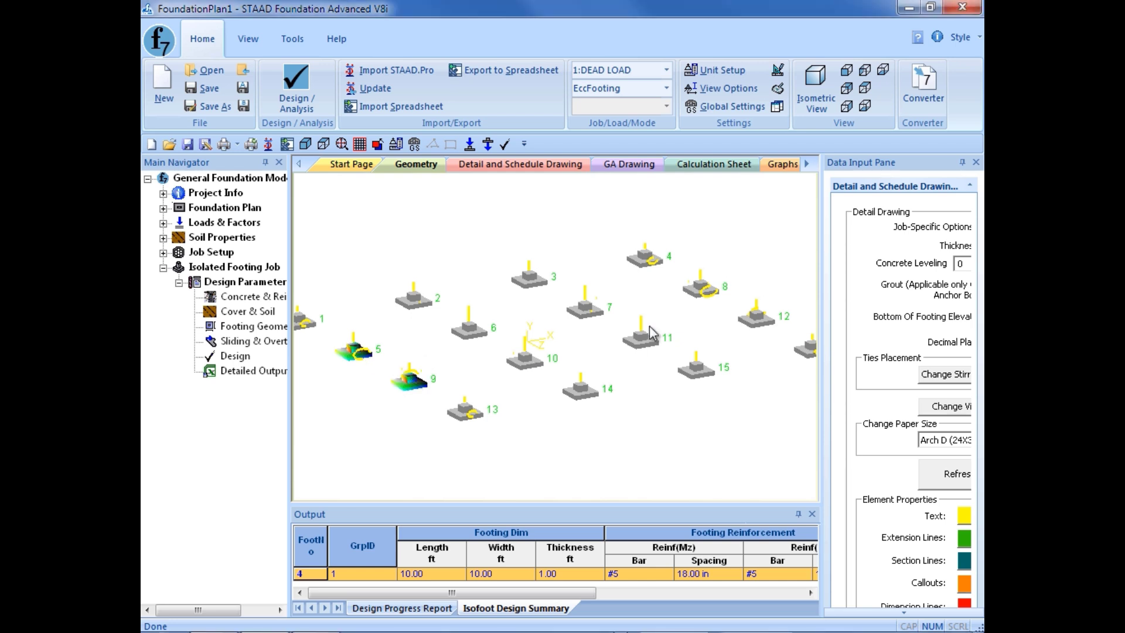
click(703, 289)
click(755, 325)
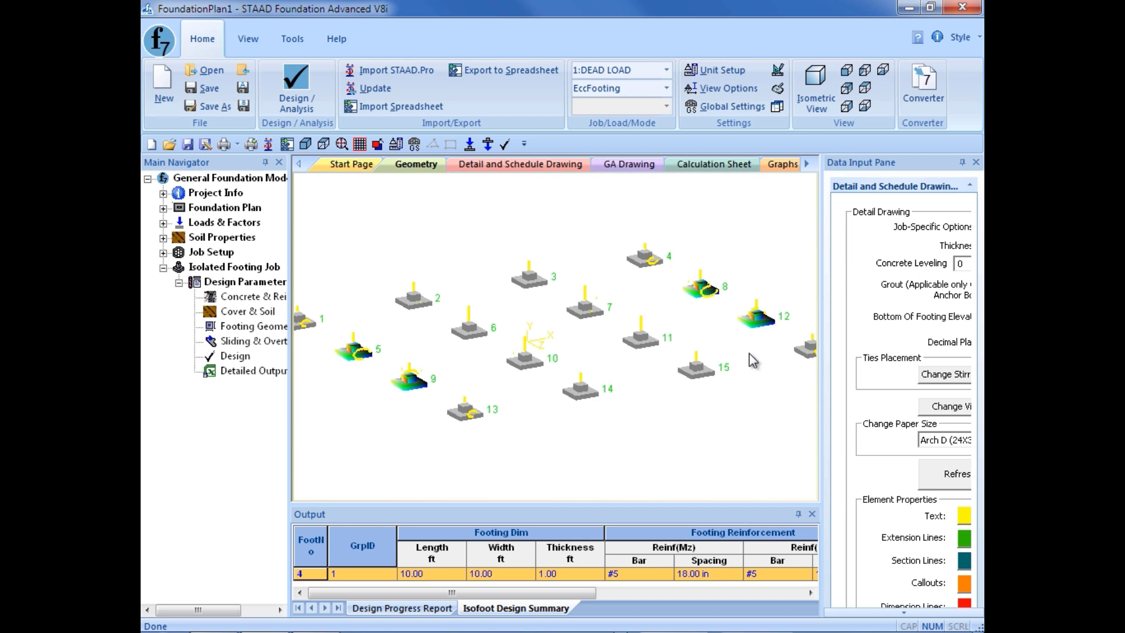
click(164, 253)
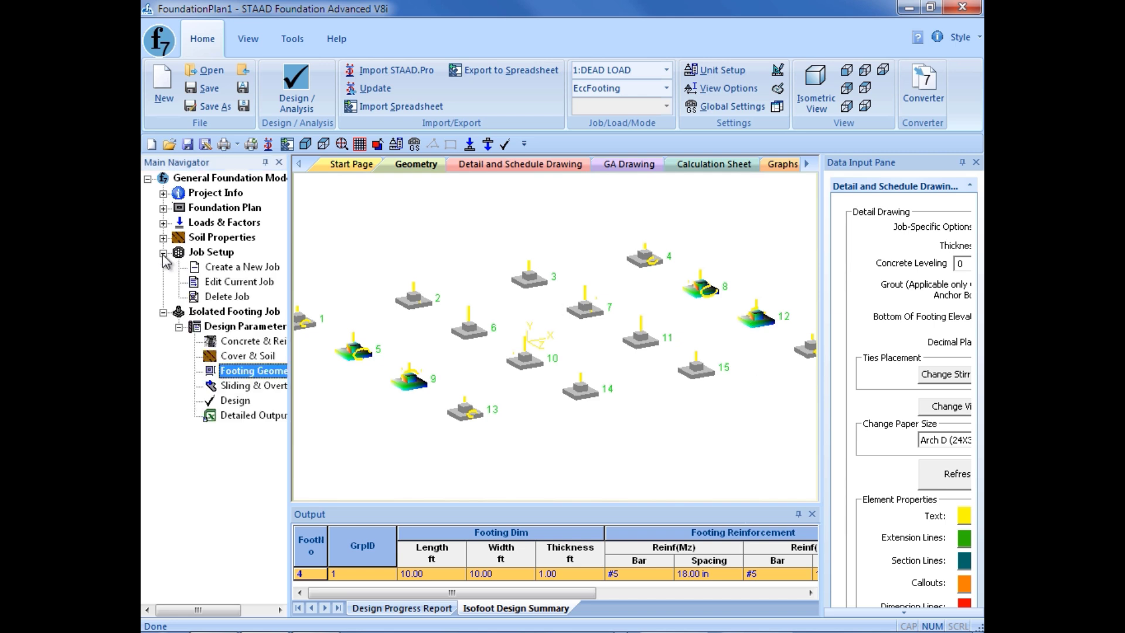
click(210, 269)
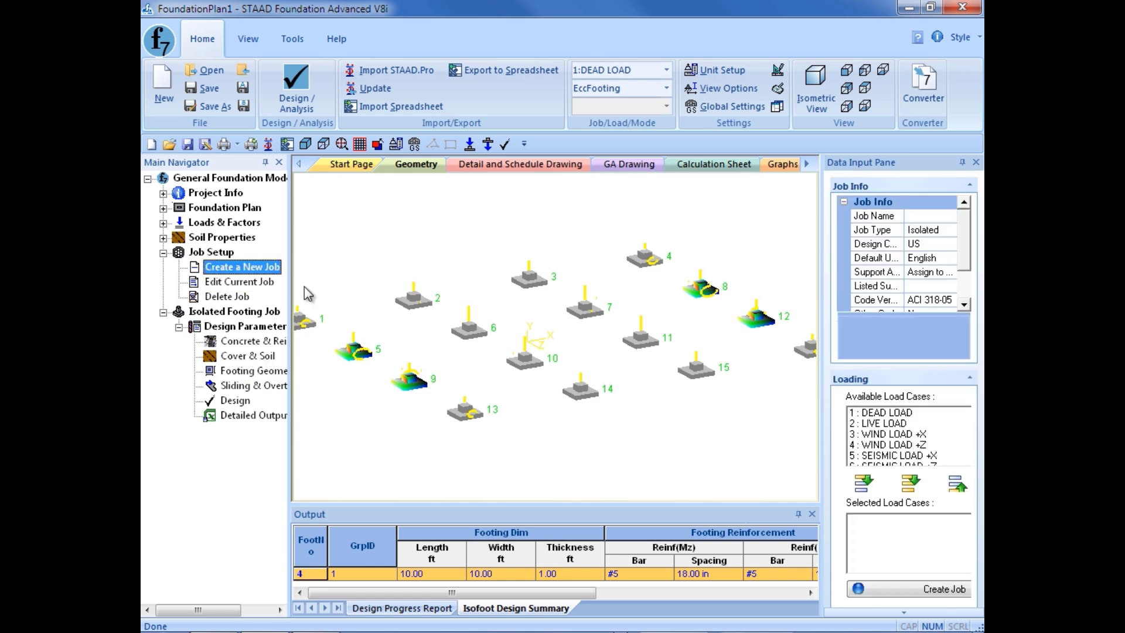
Name the job 'Combined', make it a Combined footing job with ACI 318-11, and include all load cases.
drag(822, 227, 794, 227)
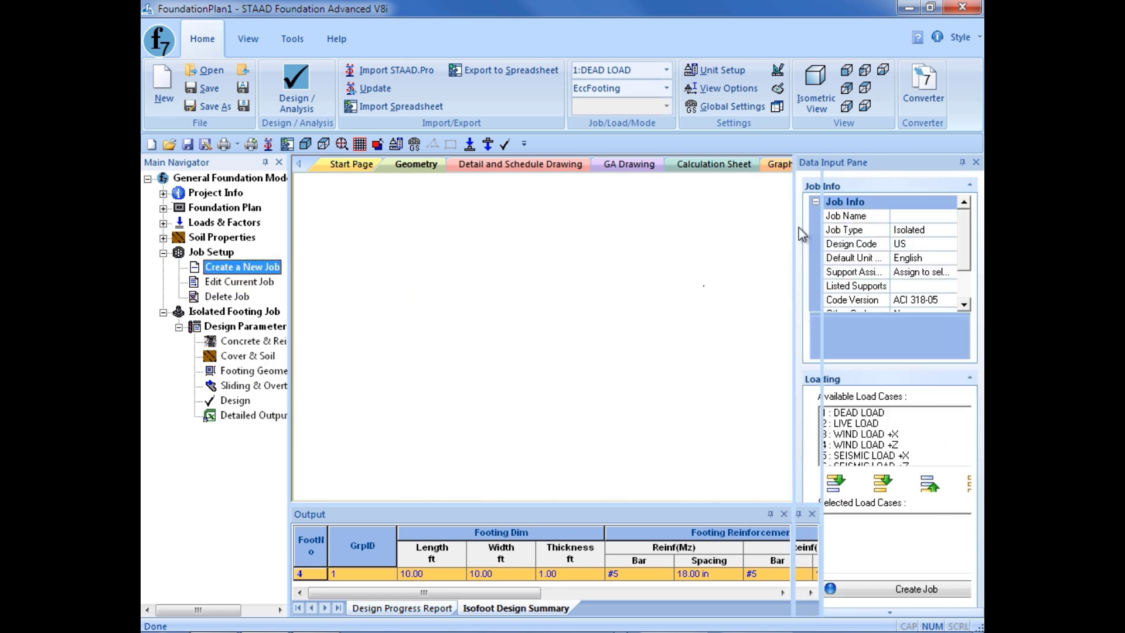
click(912, 216)
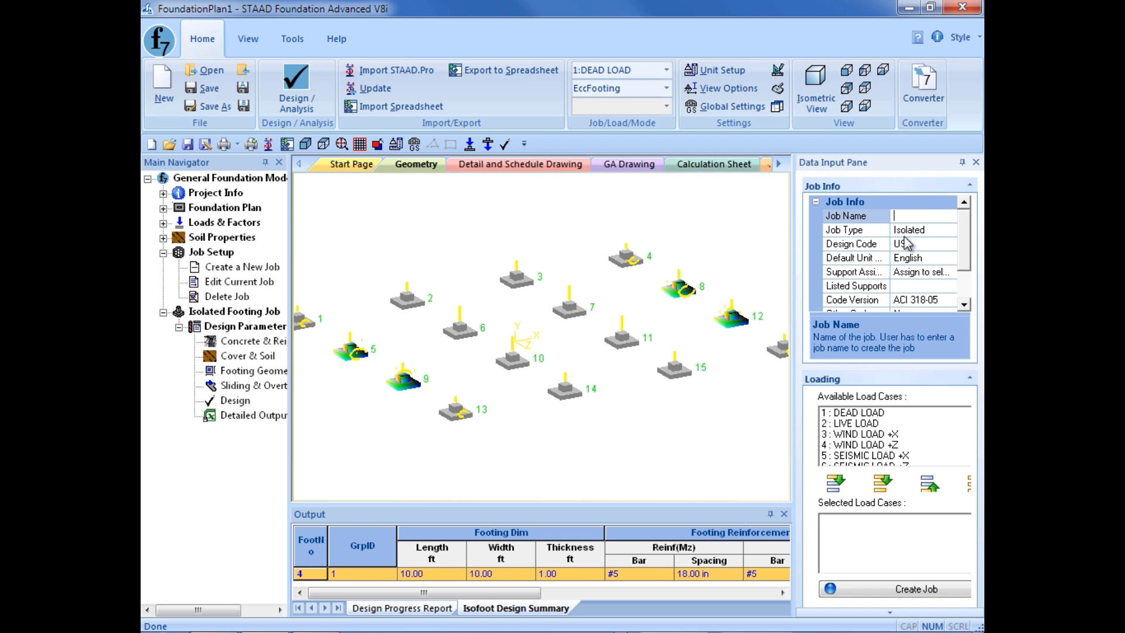
text(Combined)
click(909, 229)
click(950, 229)
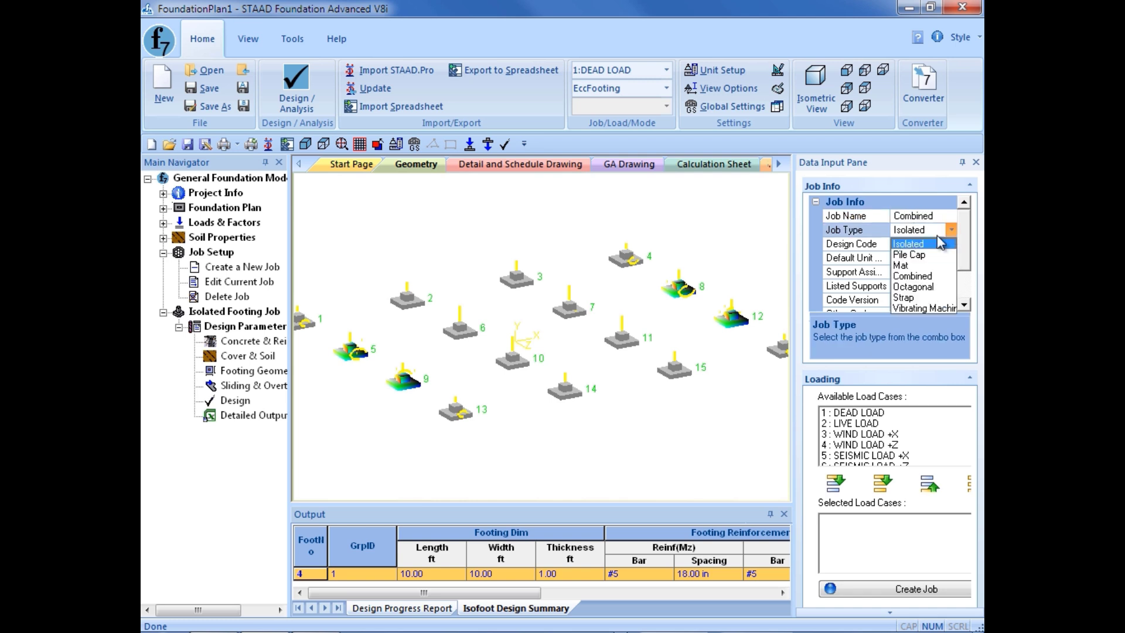
click(913, 275)
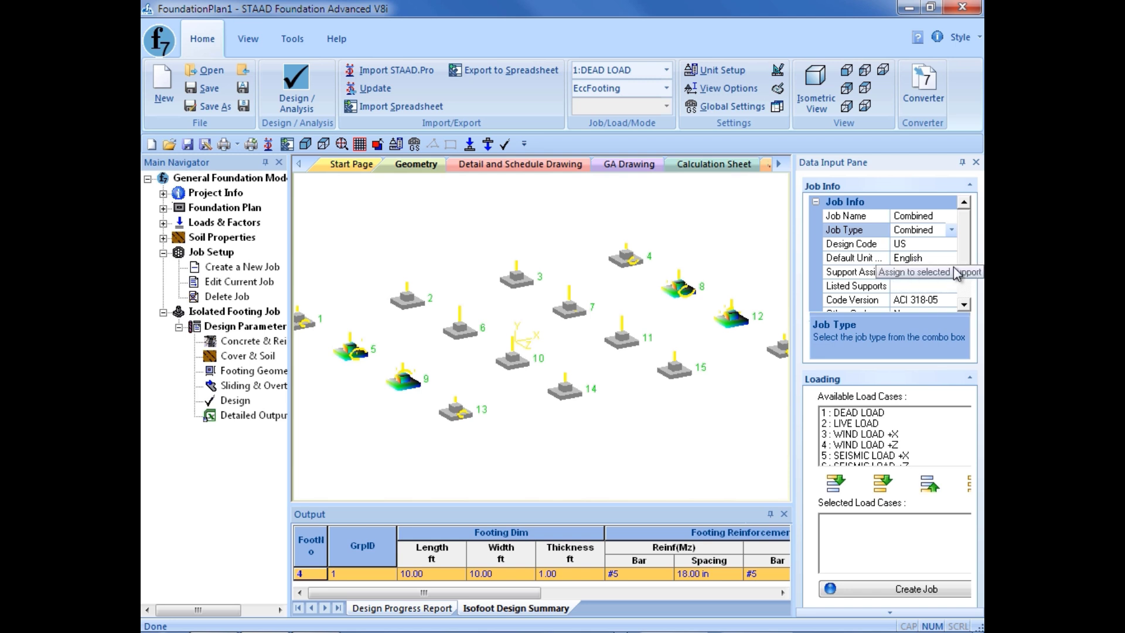
click(968, 278)
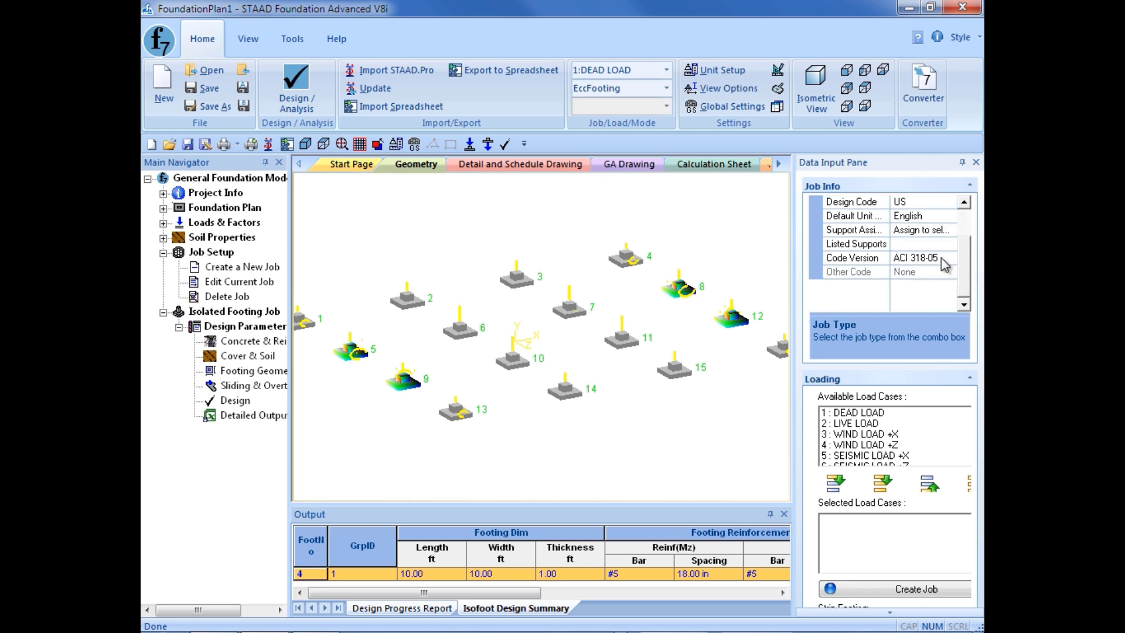
click(944, 258)
click(951, 260)
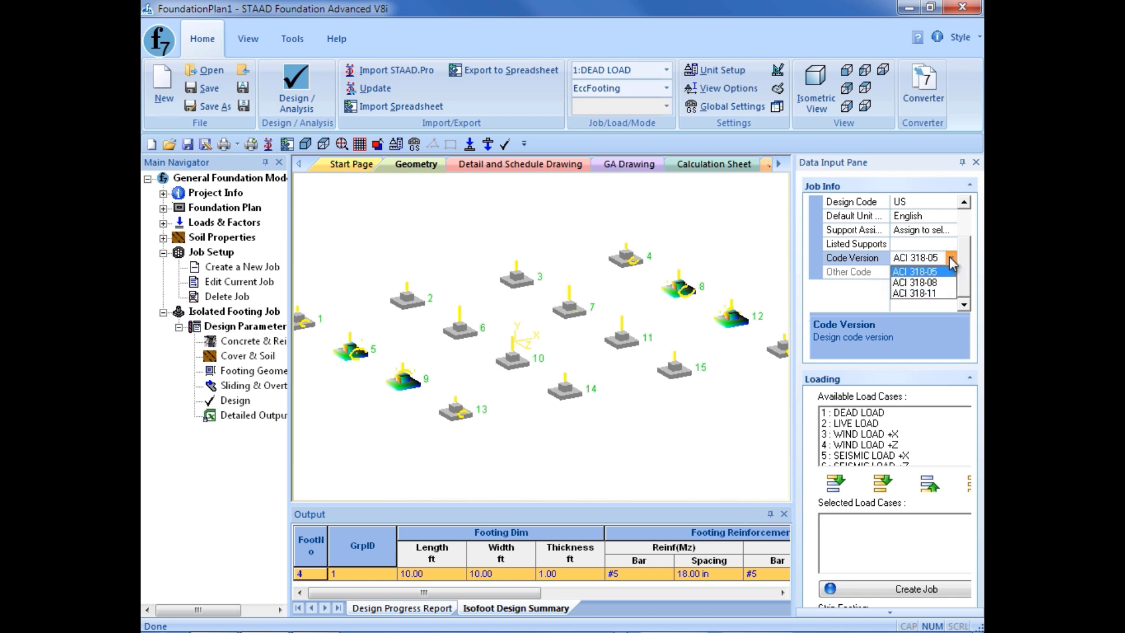
click(913, 292)
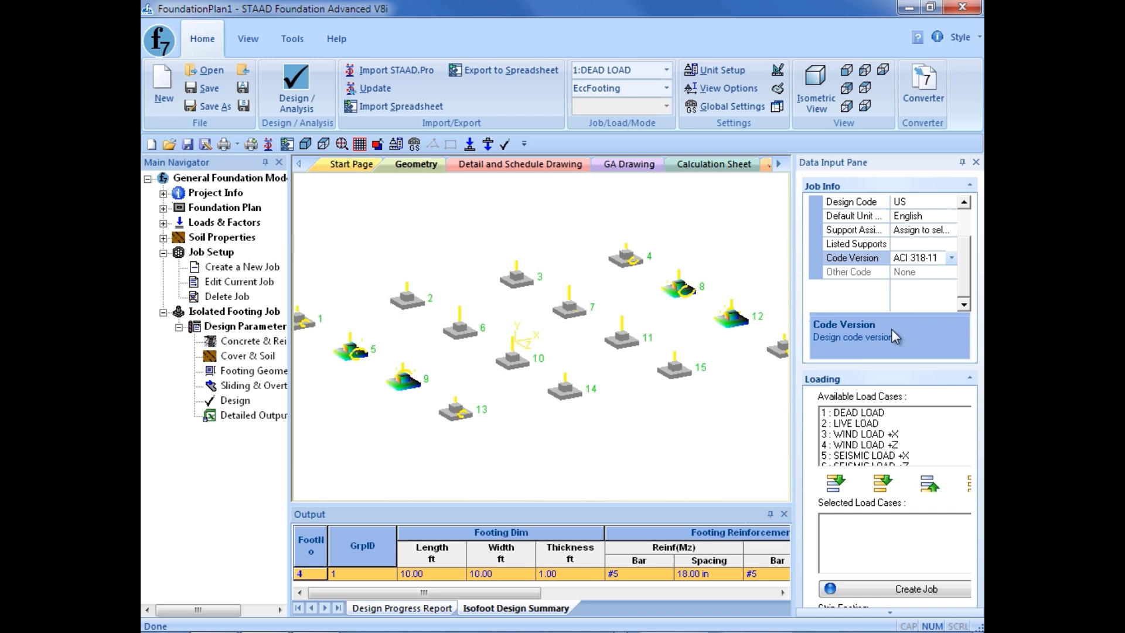
click(882, 484)
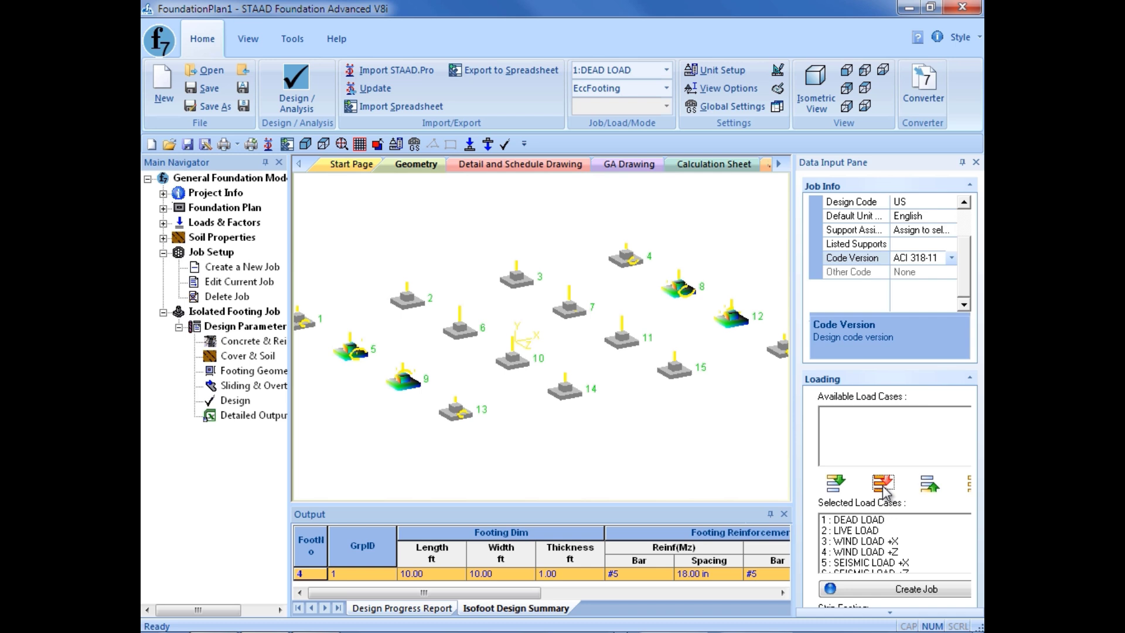
Create the Combined job and scroll the Data Input Pane to the Strip Footing section.
click(894, 591)
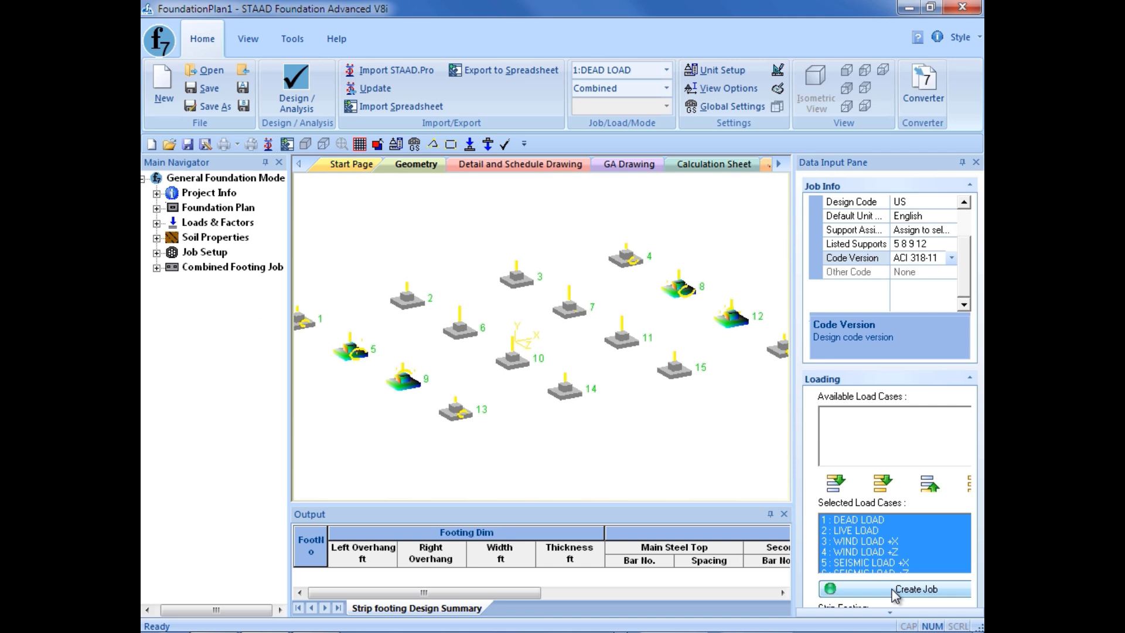
scroll(891, 615, down, 5)
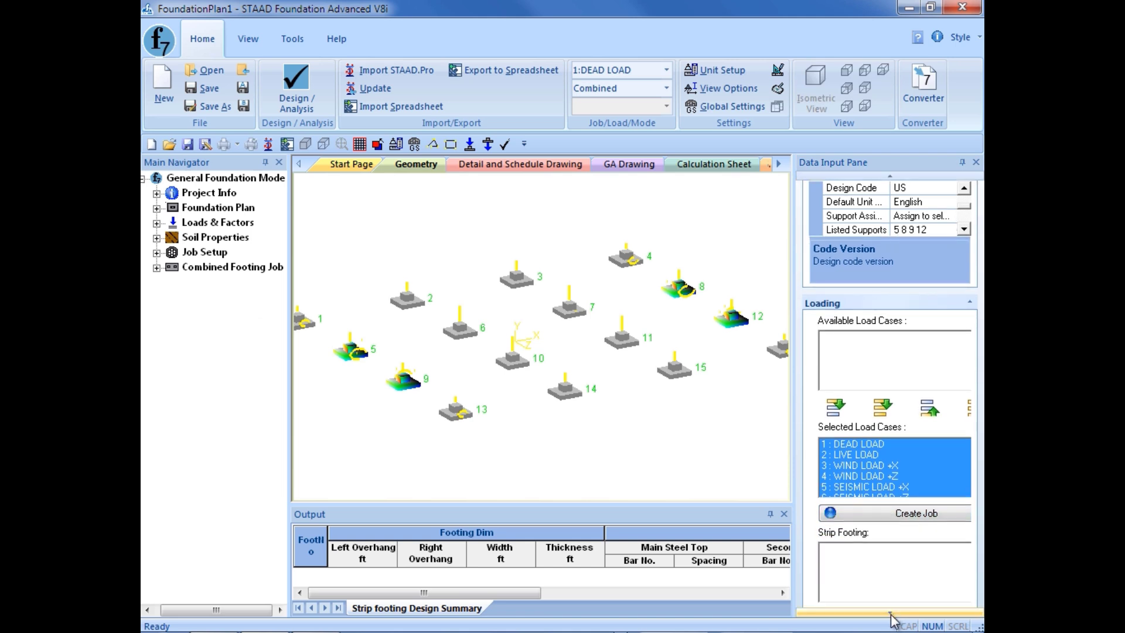
scroll(892, 616, down, 3)
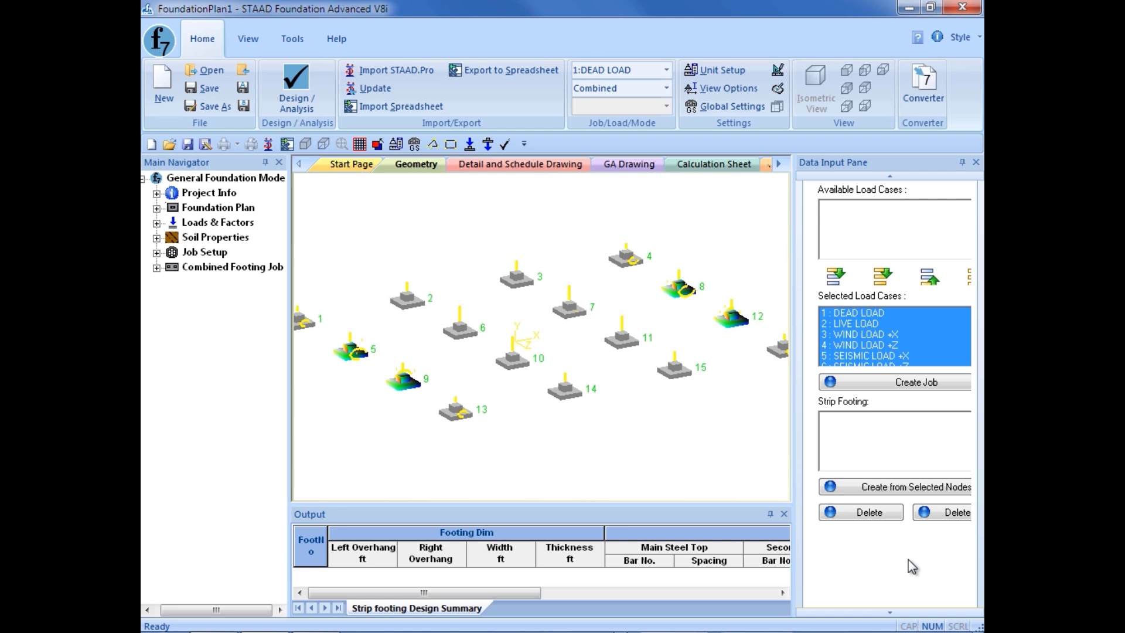
Create strip footings C1 from nodes 5 and 9 and C2 from nodes 8 and 12.
click(588, 451)
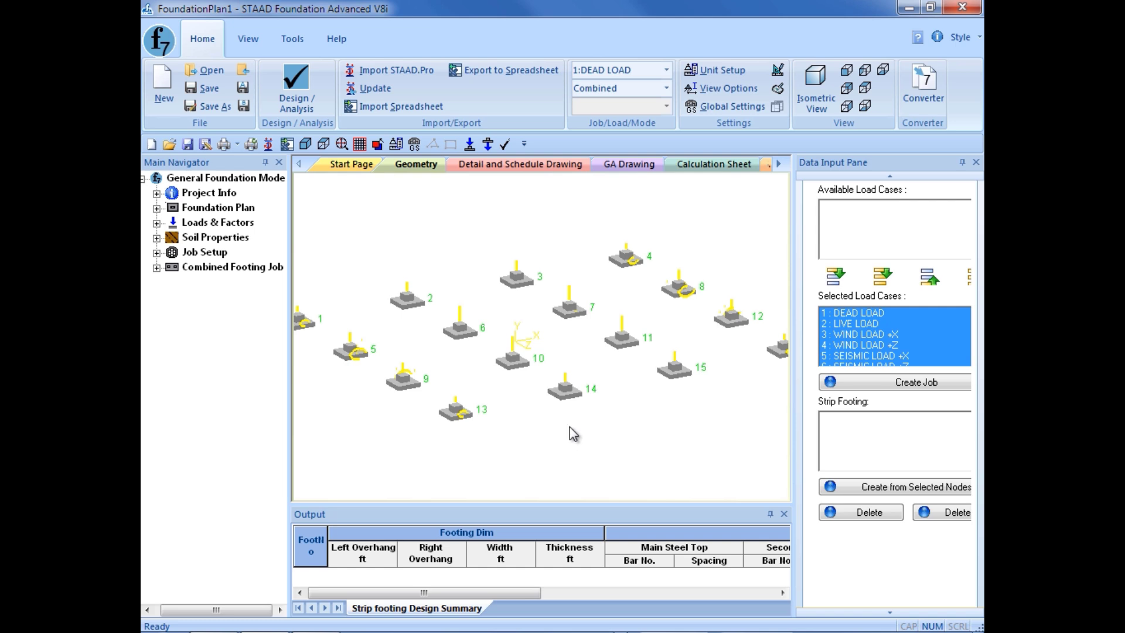
click(349, 355)
ctrl+click(404, 381)
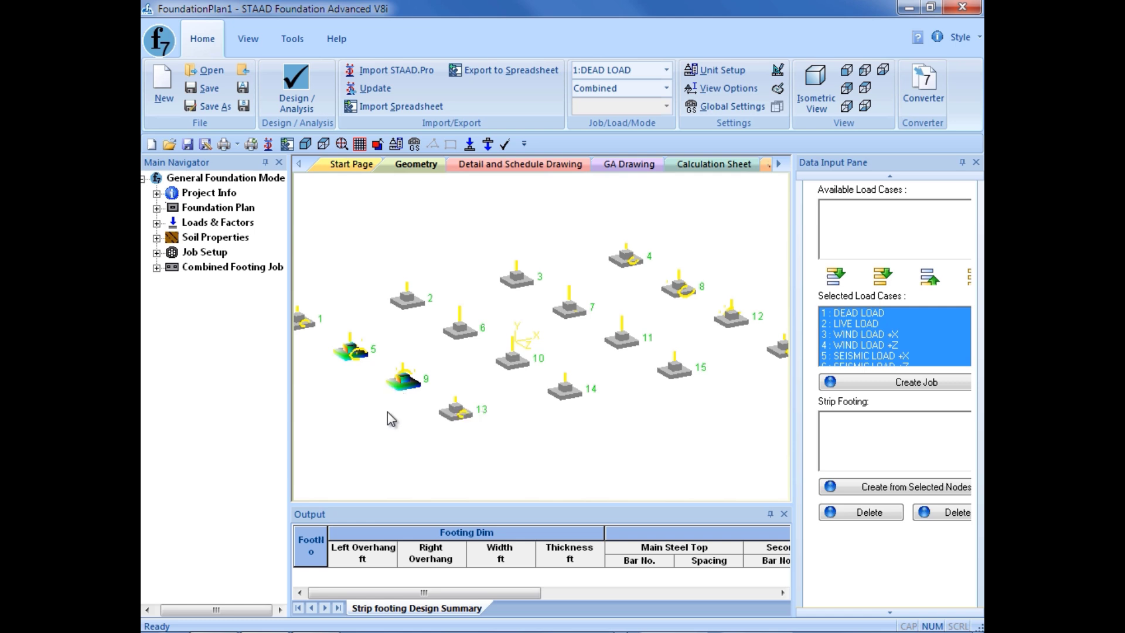
click(857, 489)
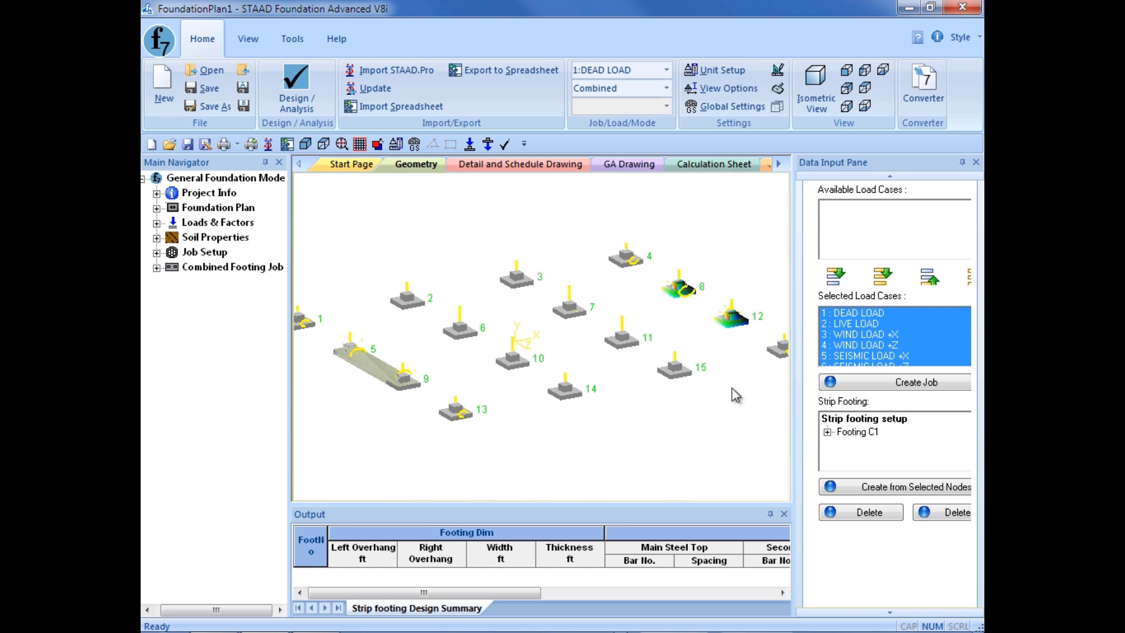
click(890, 496)
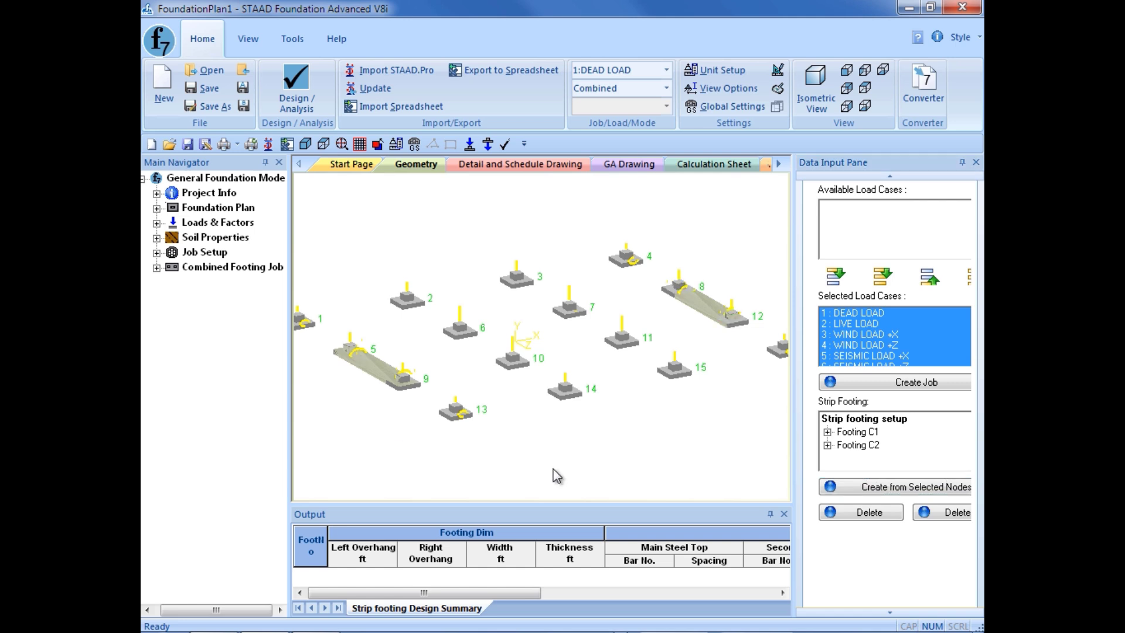
Set Concrete & Reinforcement to fc 4 ksi, fy 60 ksi, 4–18 in spacing, bars 5–9, as default.
click(156, 268)
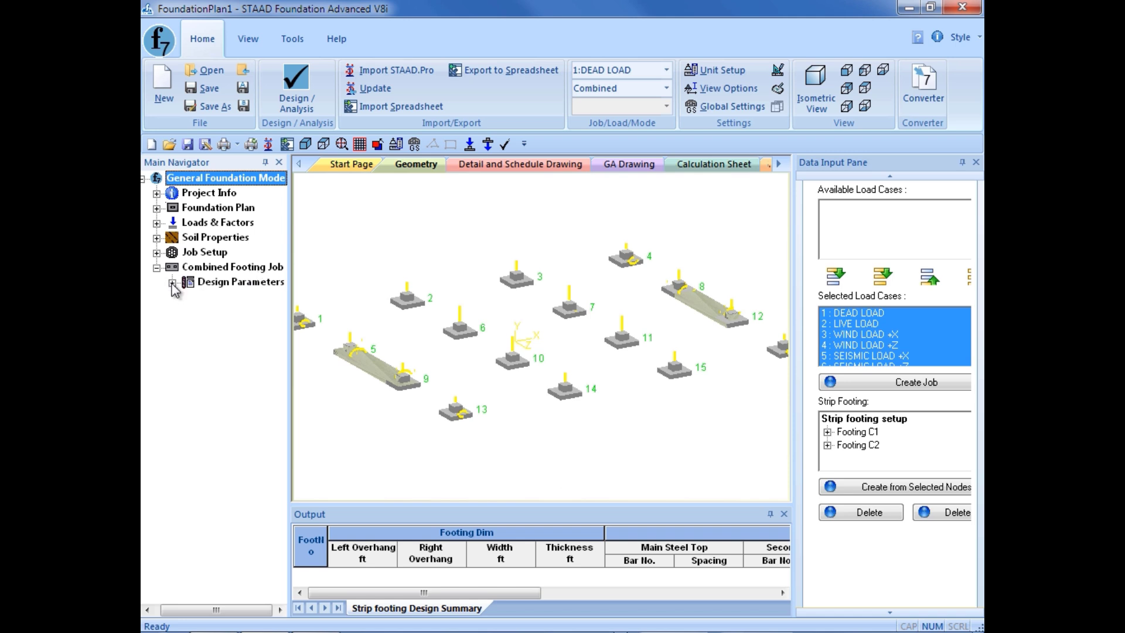
click(173, 284)
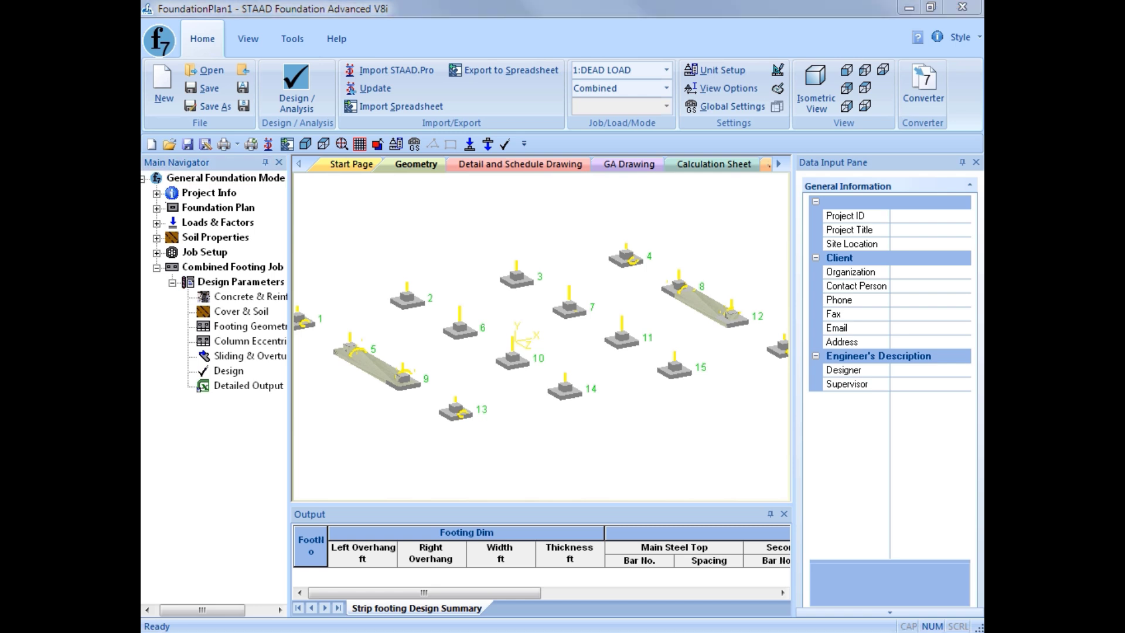
click(235, 297)
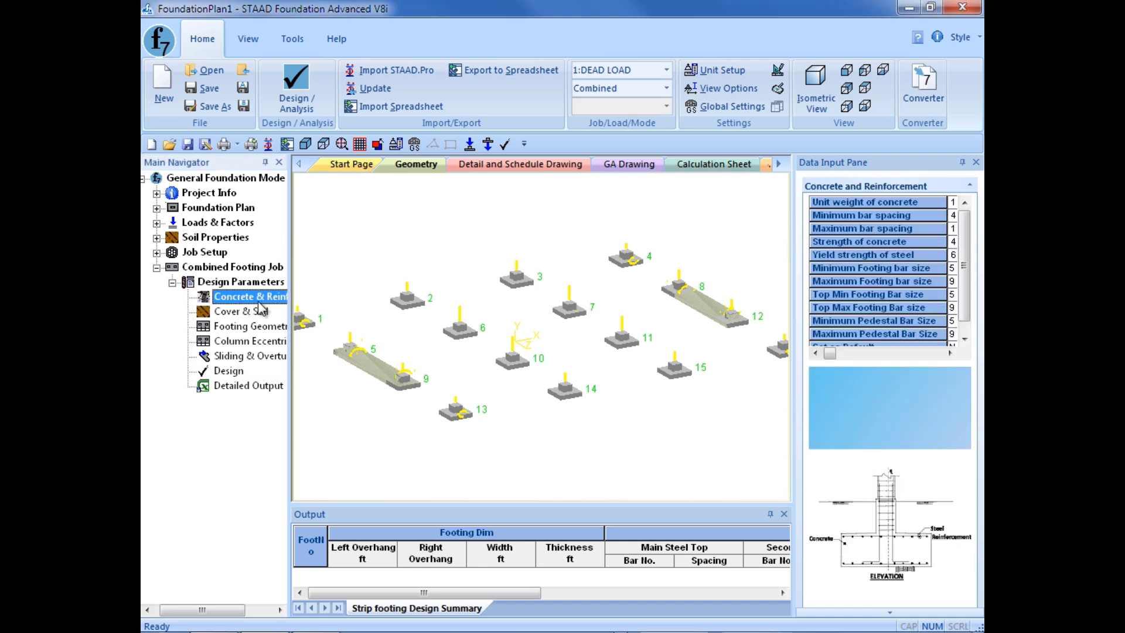
drag(791, 374, 727, 376)
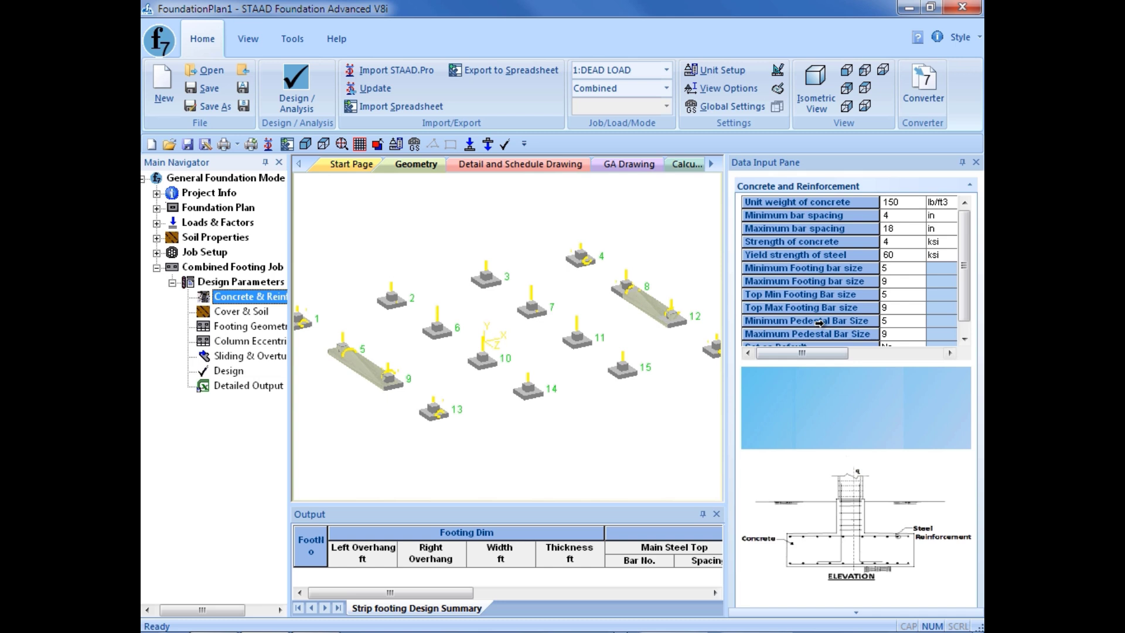
scroll(964, 304, down, 1)
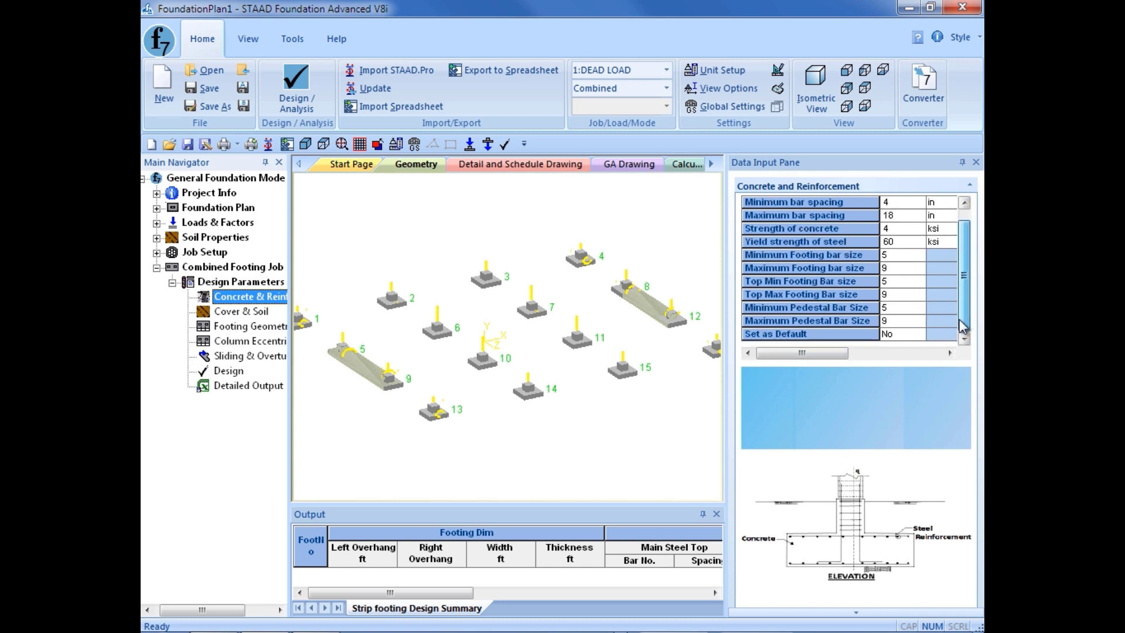
click(907, 335)
click(907, 337)
click(907, 350)
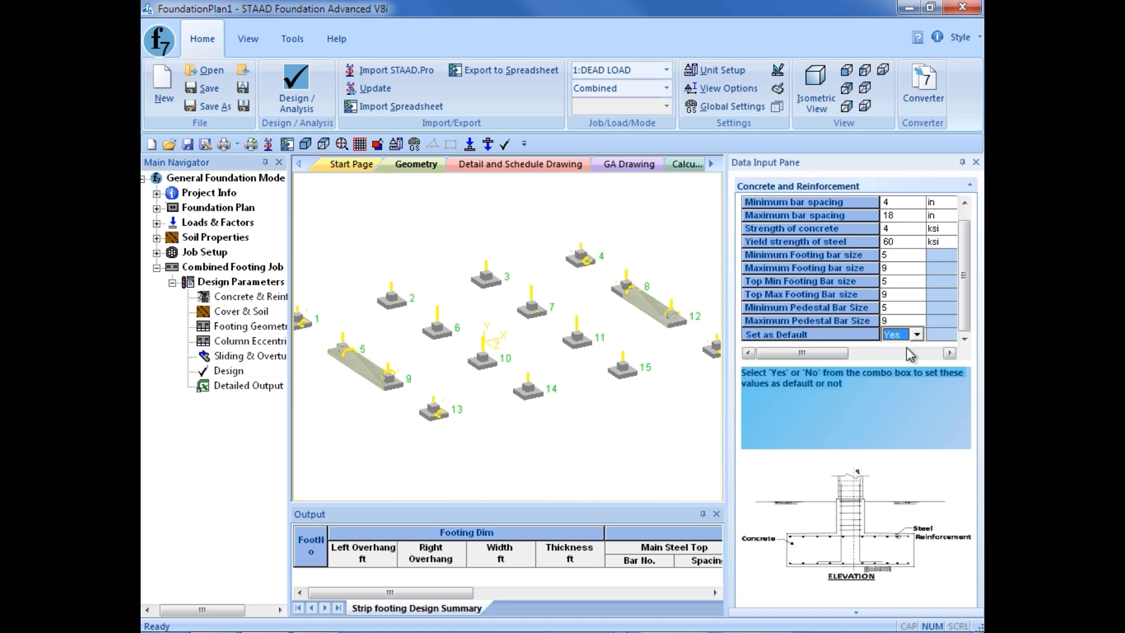
click(940, 352)
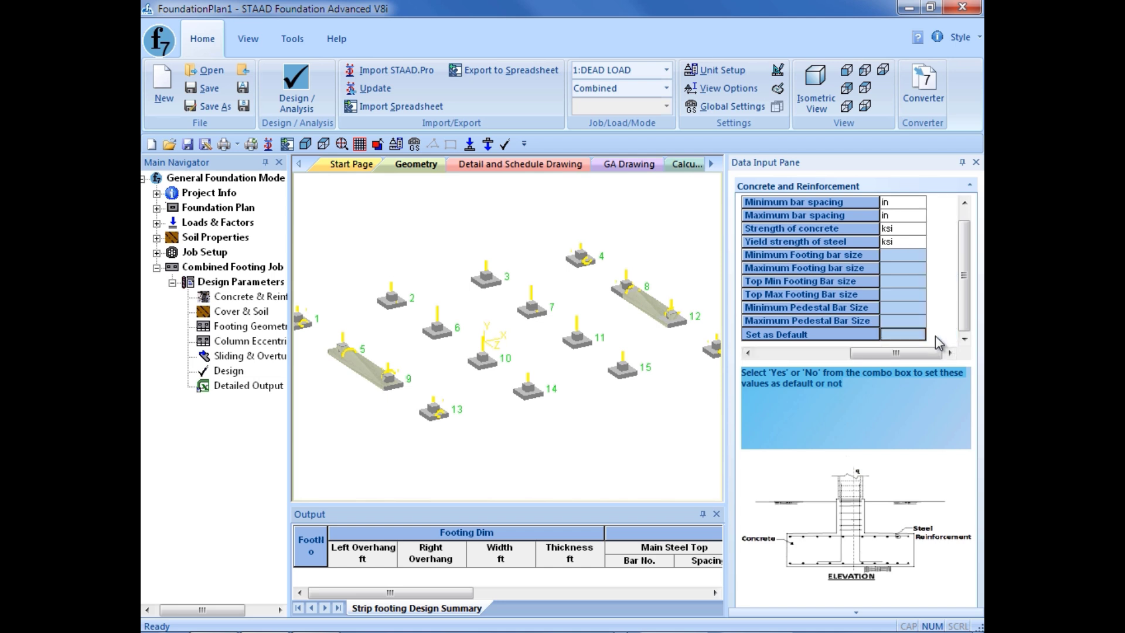
drag(897, 354, 775, 357)
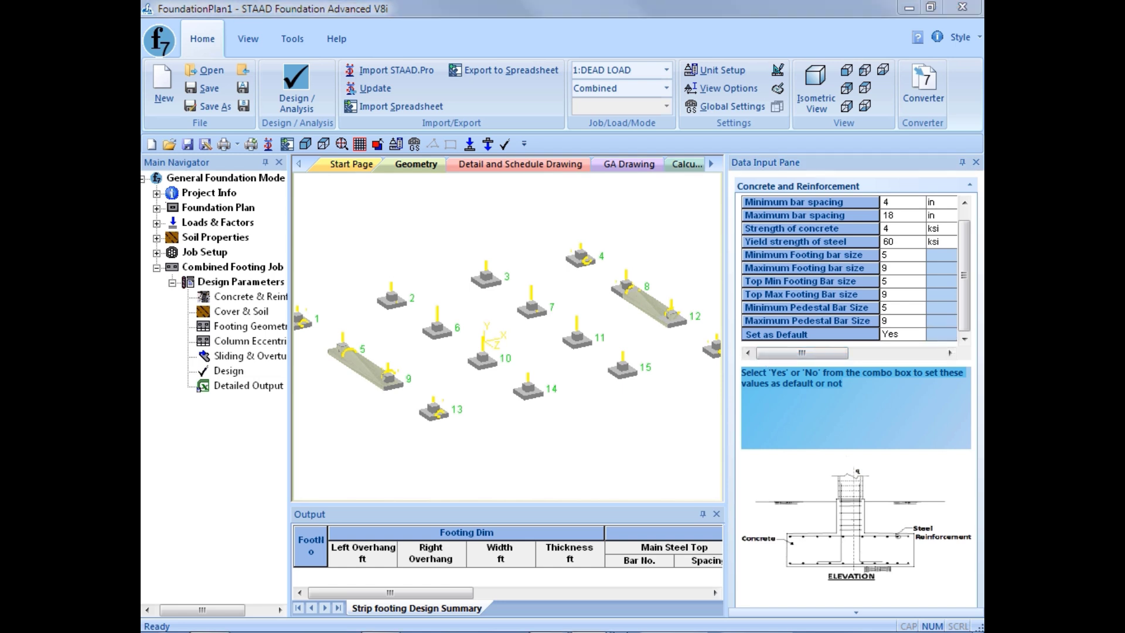
Set footing clear cover to 3, soil unit weight to 110 lb/ft3 and bearing capacity to 4.
click(217, 315)
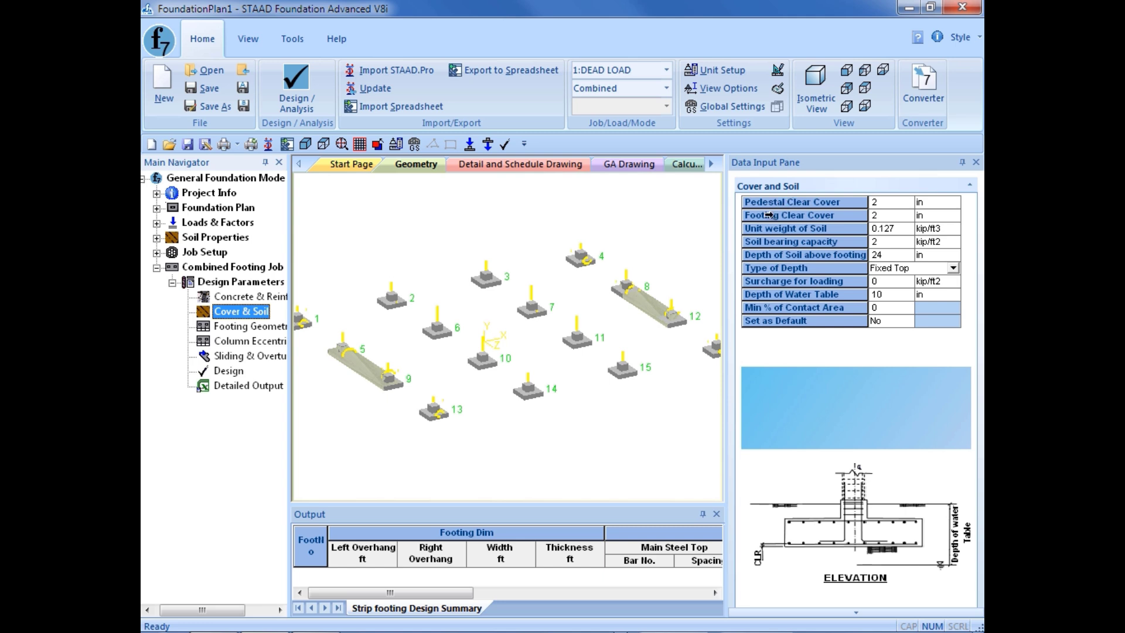
click(883, 217)
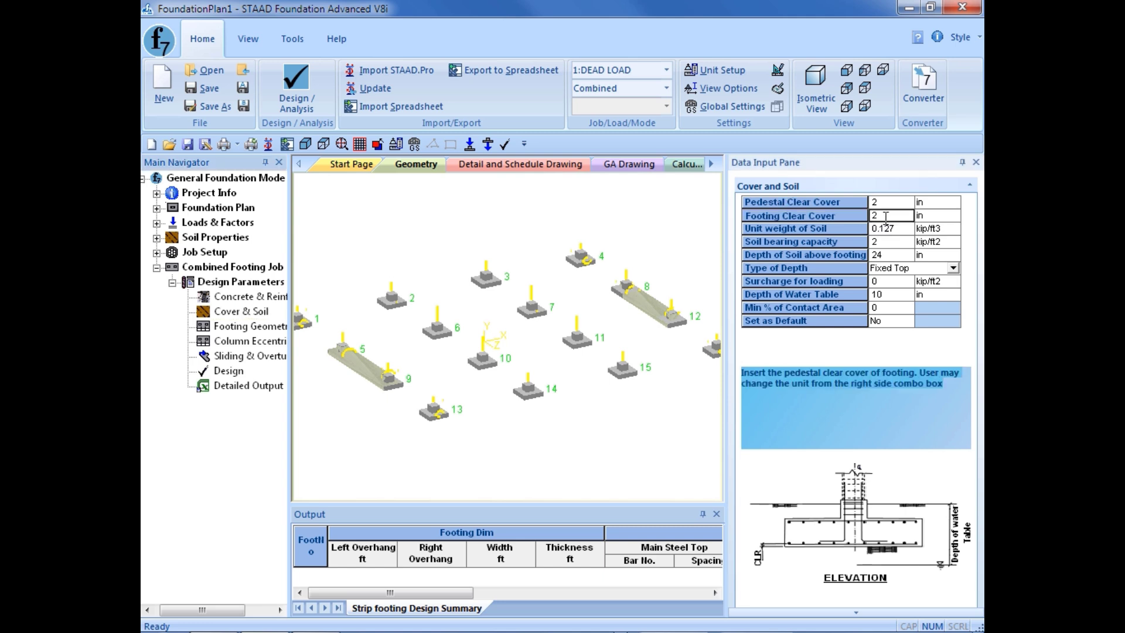
text(3)
click(801, 228)
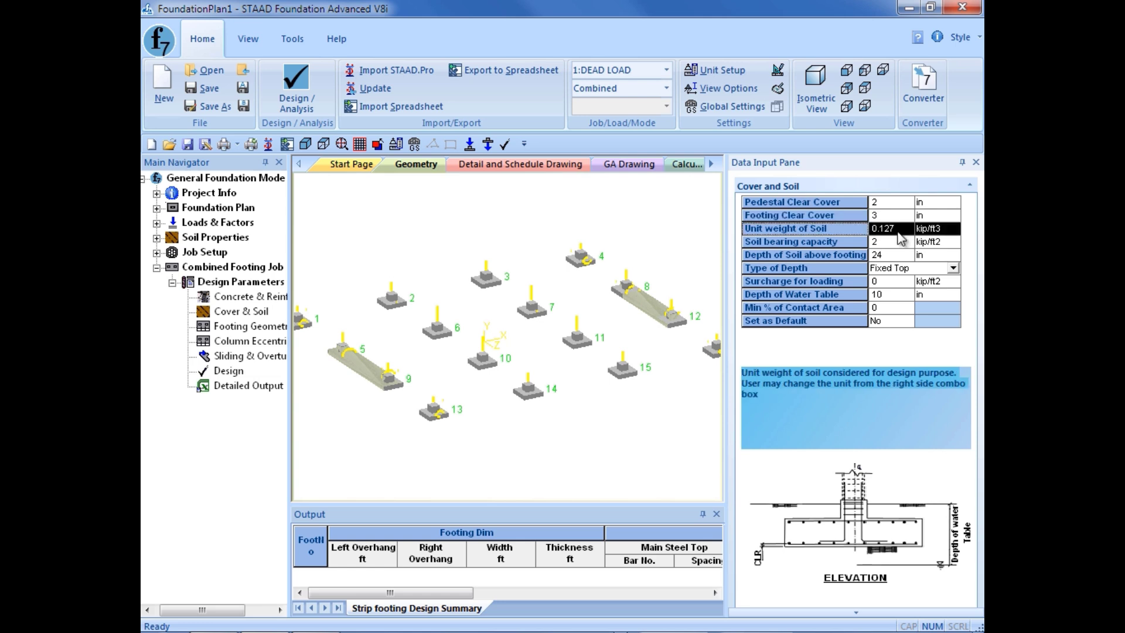
text(110)
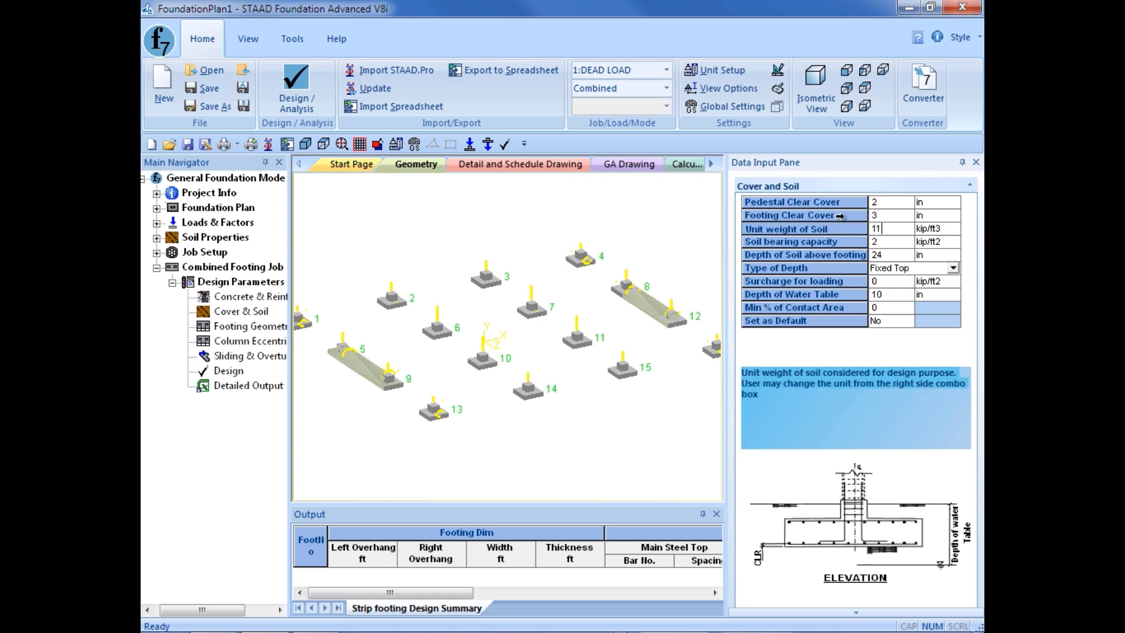
click(933, 232)
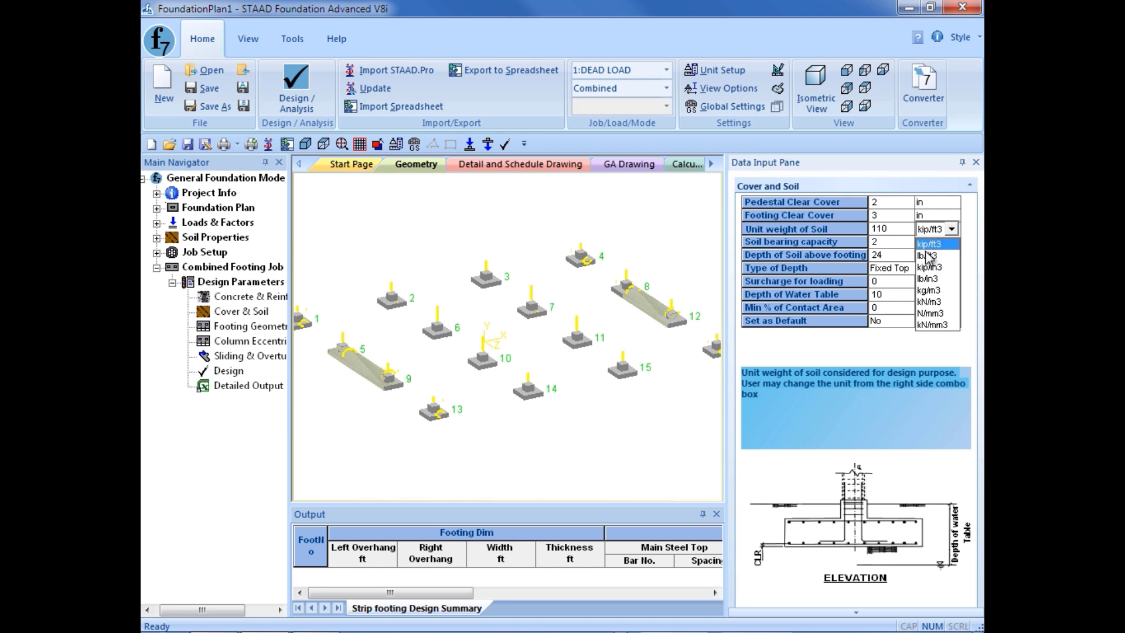
click(932, 255)
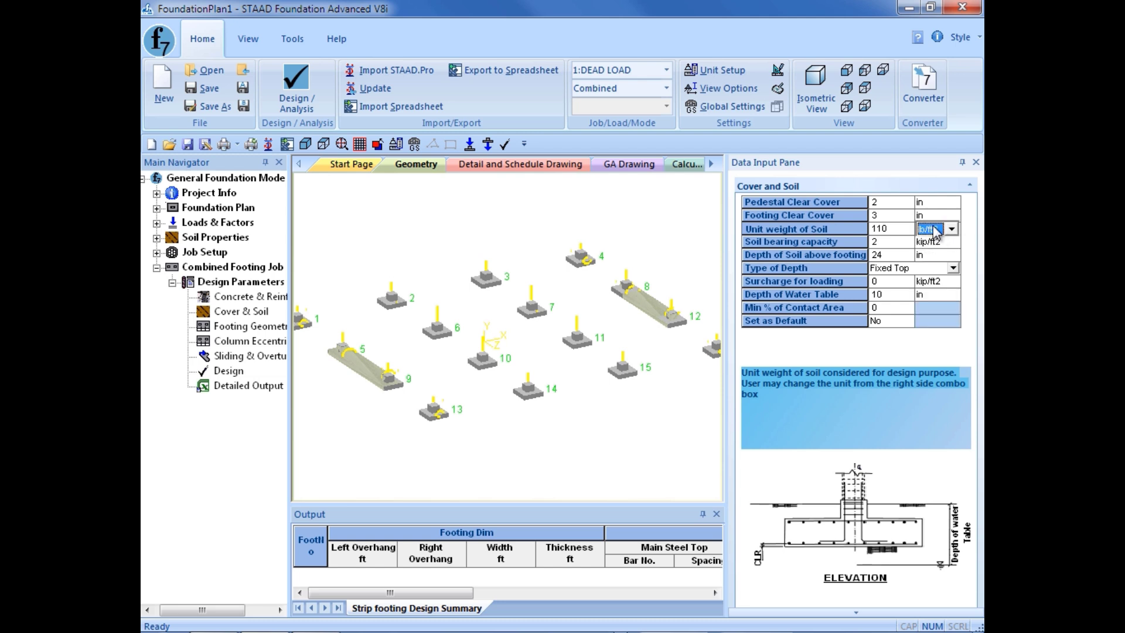
click(888, 242)
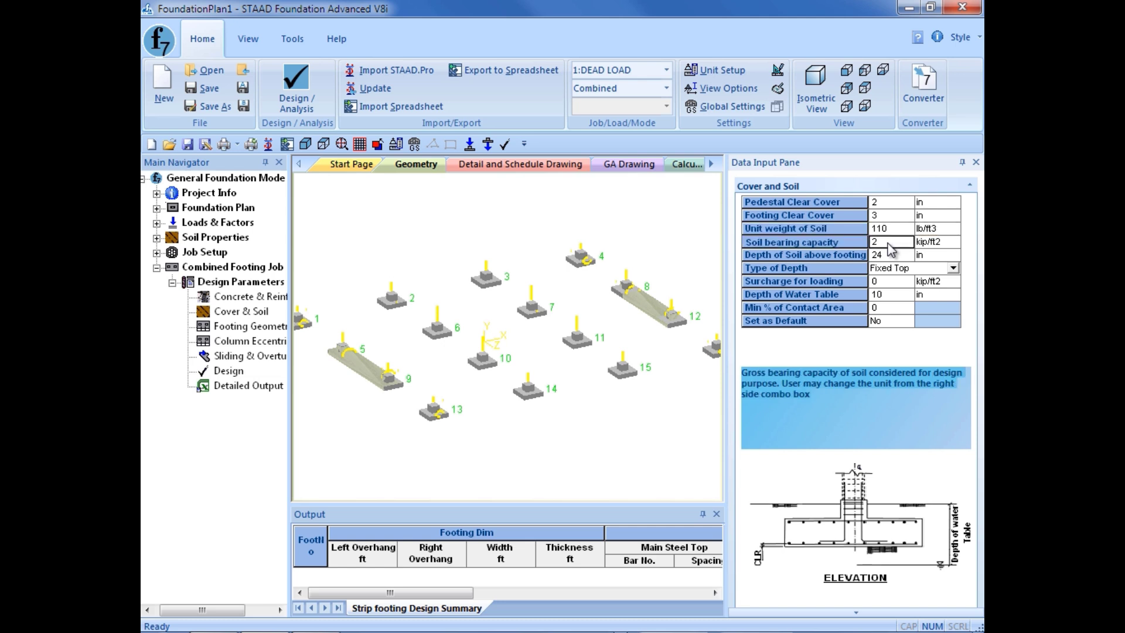
key(BackSpace)
text(4)
Set the water table depth to 120 ft and minimum contact area to 90%, saved as default.
click(900, 256)
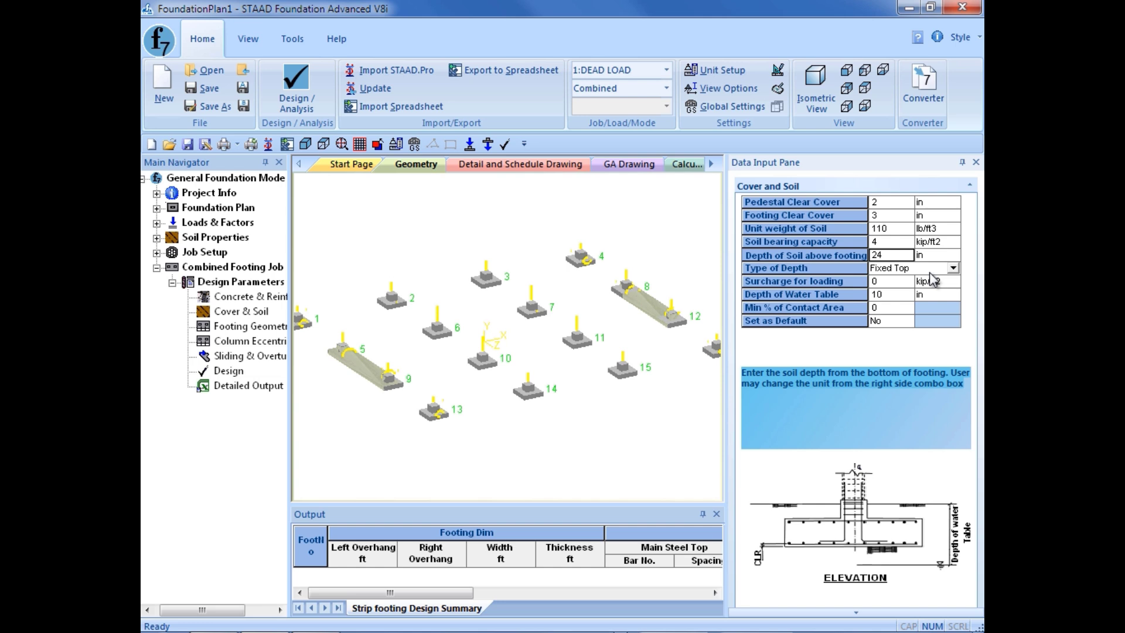
click(903, 281)
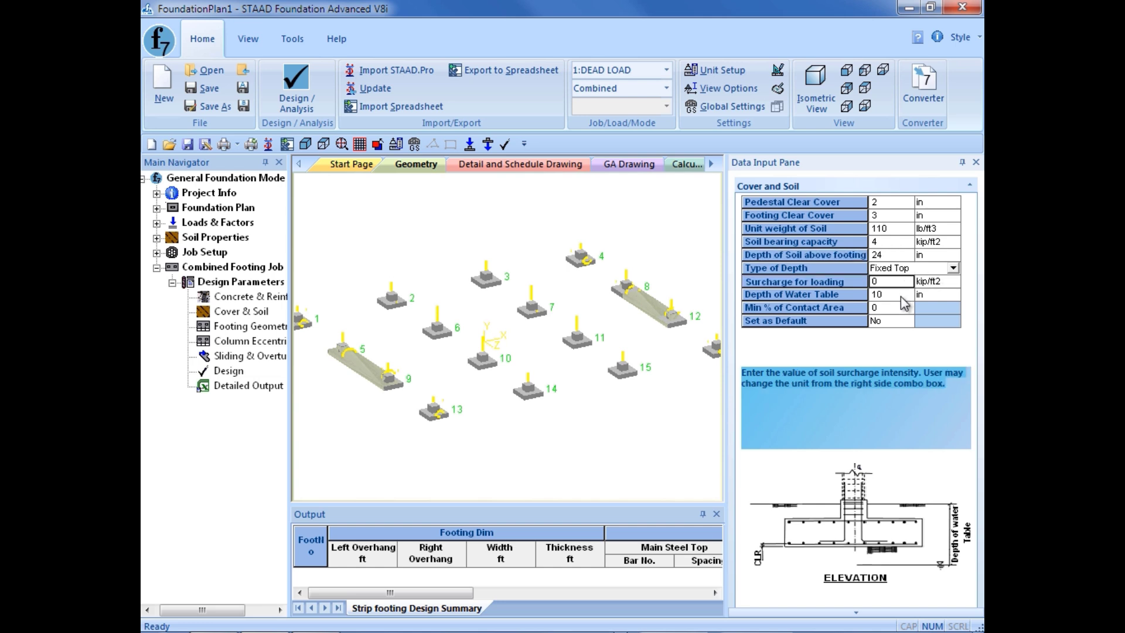
click(901, 295)
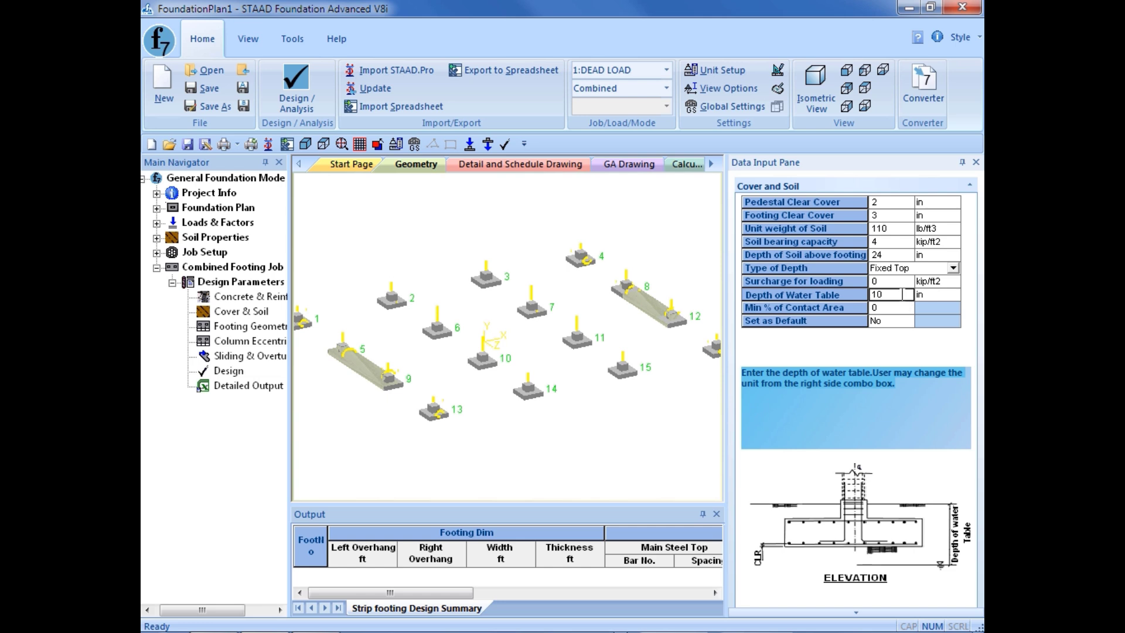
click(901, 295)
key(BackSpace)
text(20)
click(932, 293)
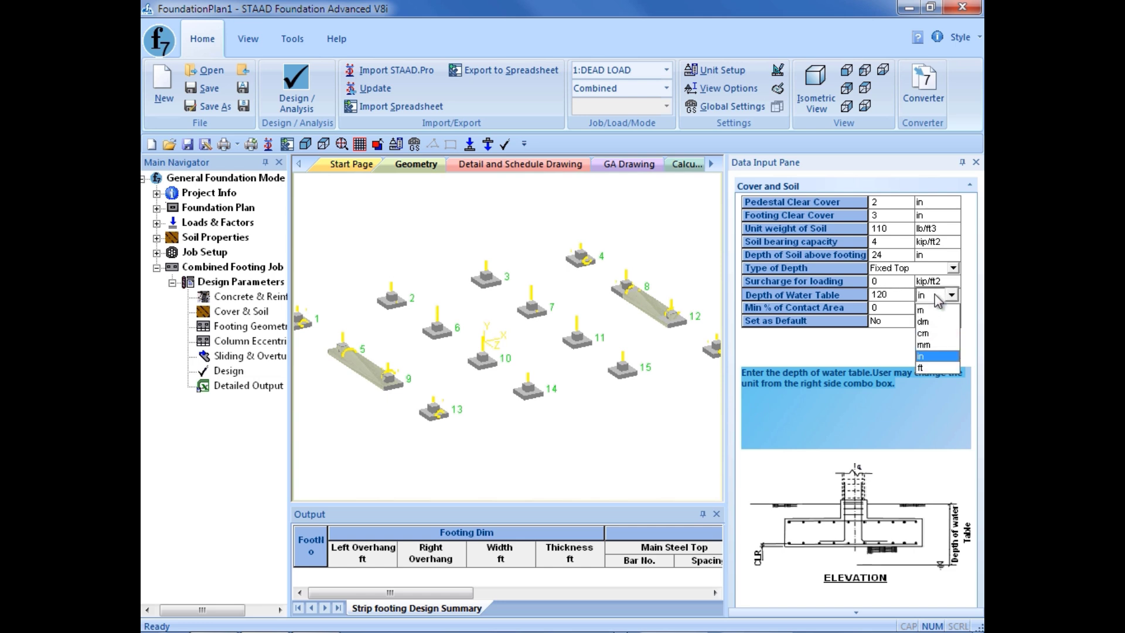
click(922, 367)
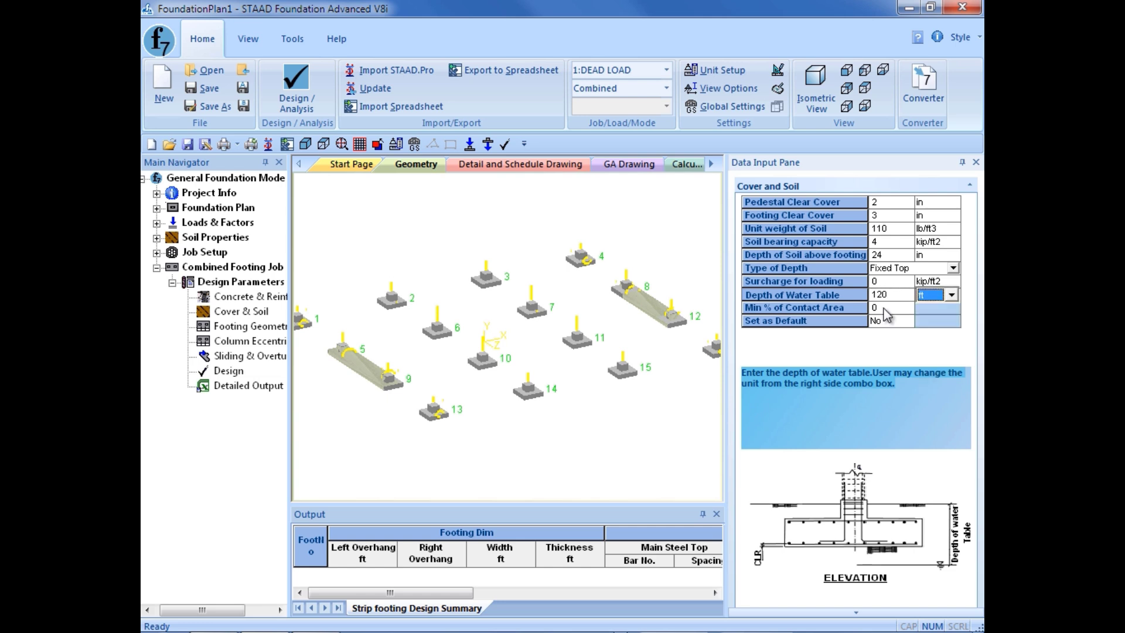
click(855, 306)
text(90)
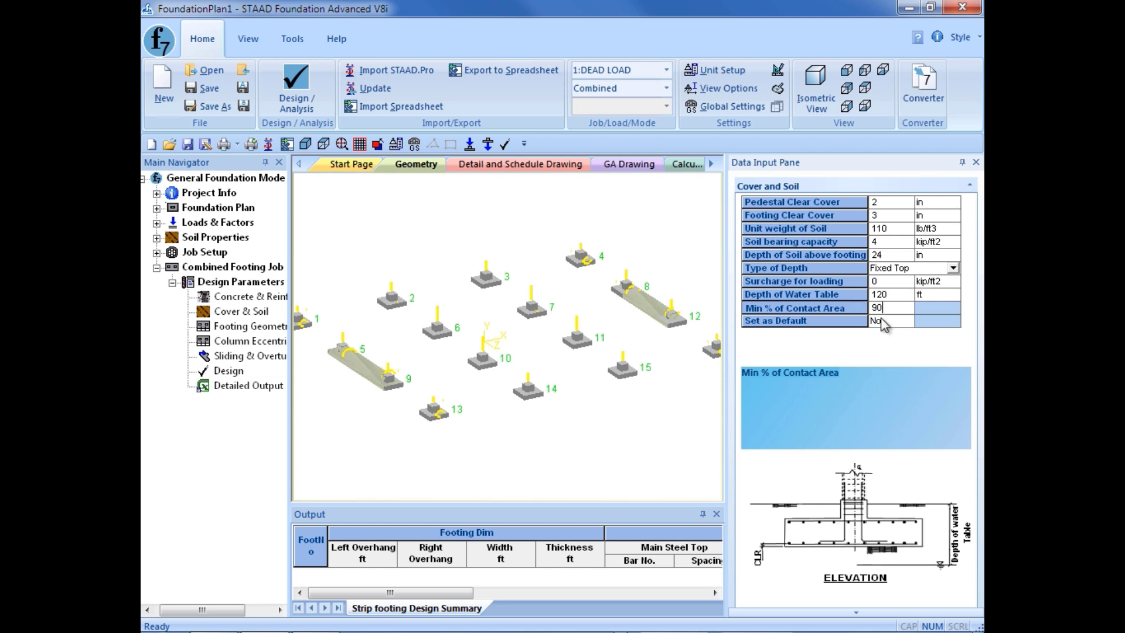
click(884, 321)
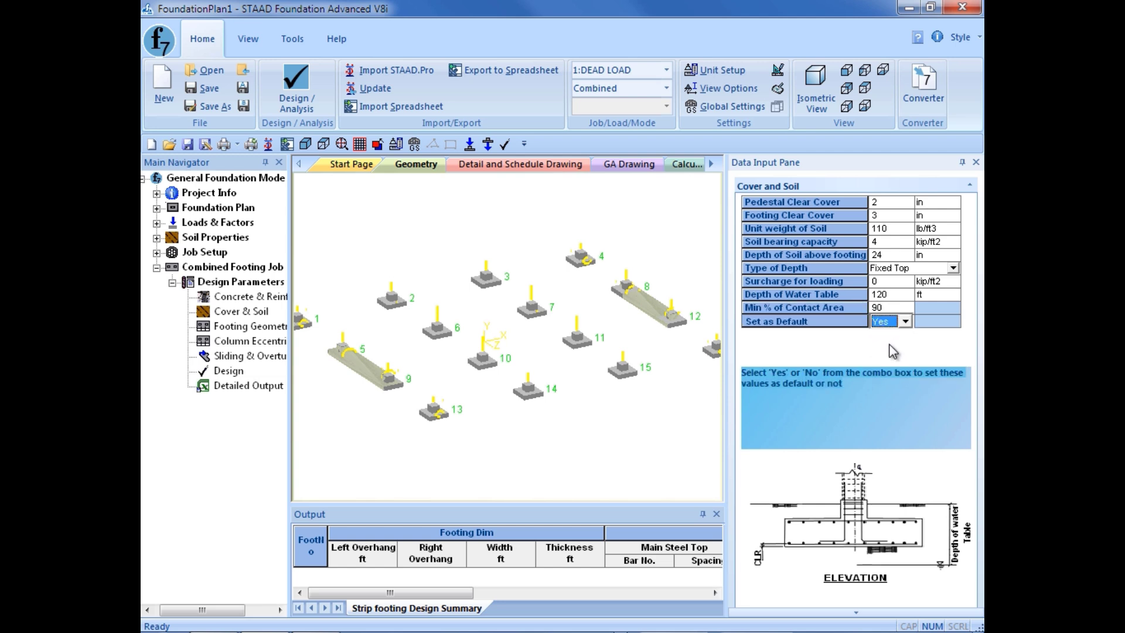
Keep Calculate Dimension as the footing geometry design type and set Set as Default to Yes.
click(246, 328)
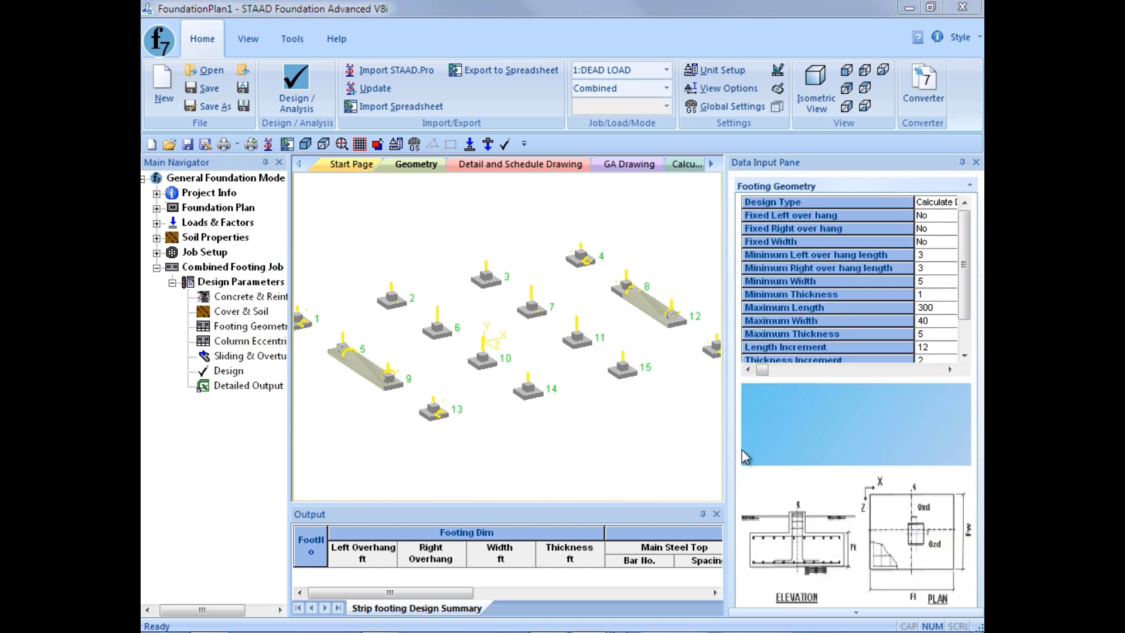
drag(727, 449, 671, 410)
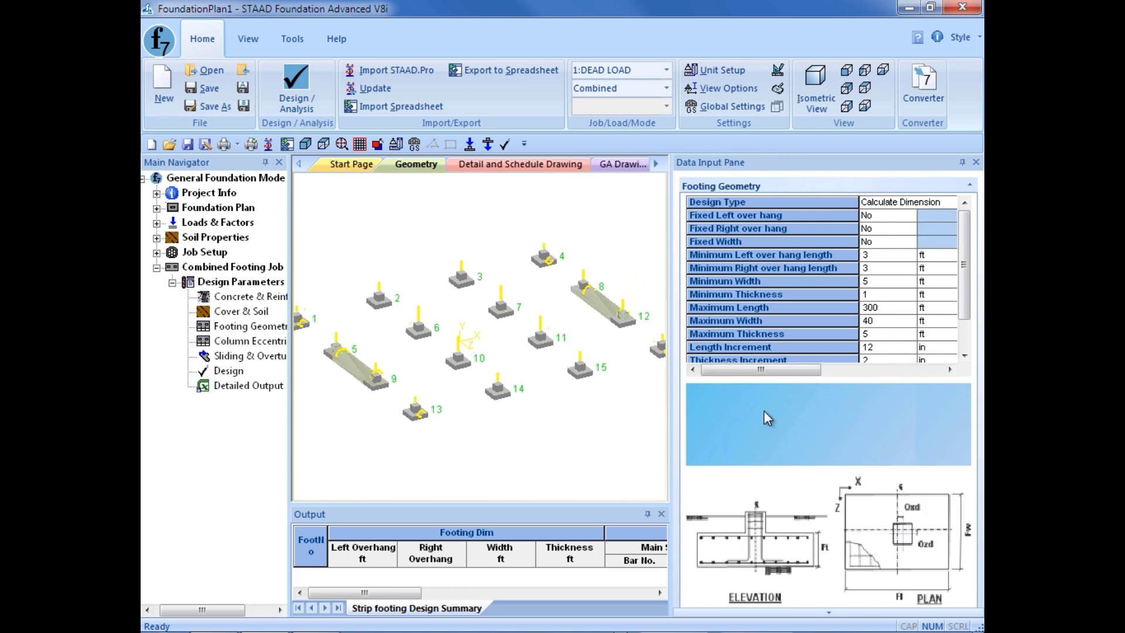
click(893, 205)
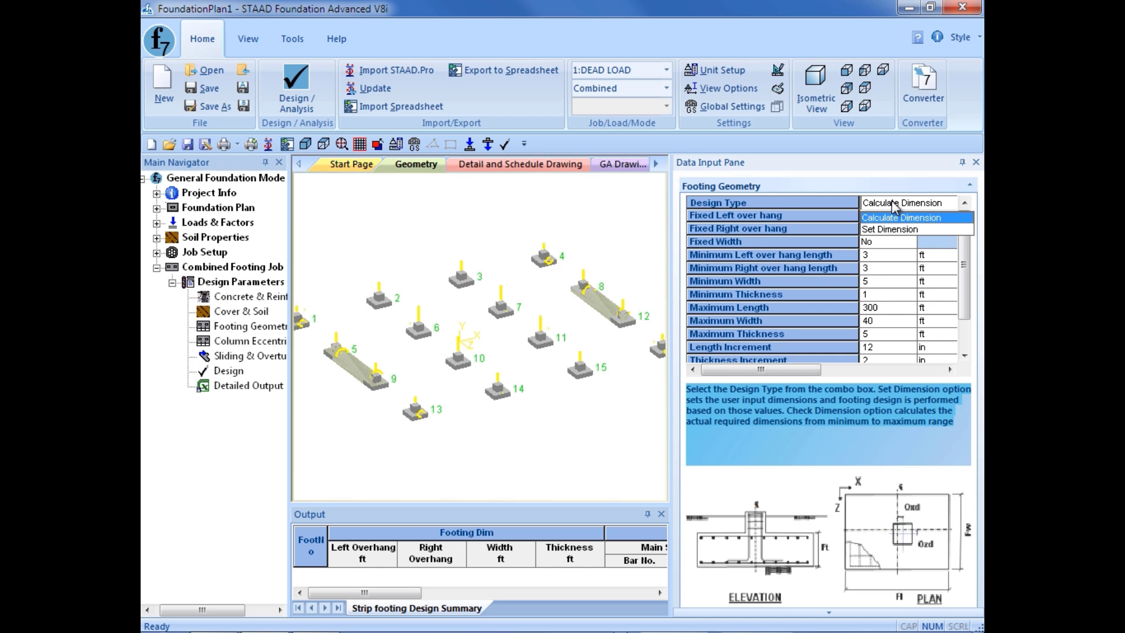
click(894, 206)
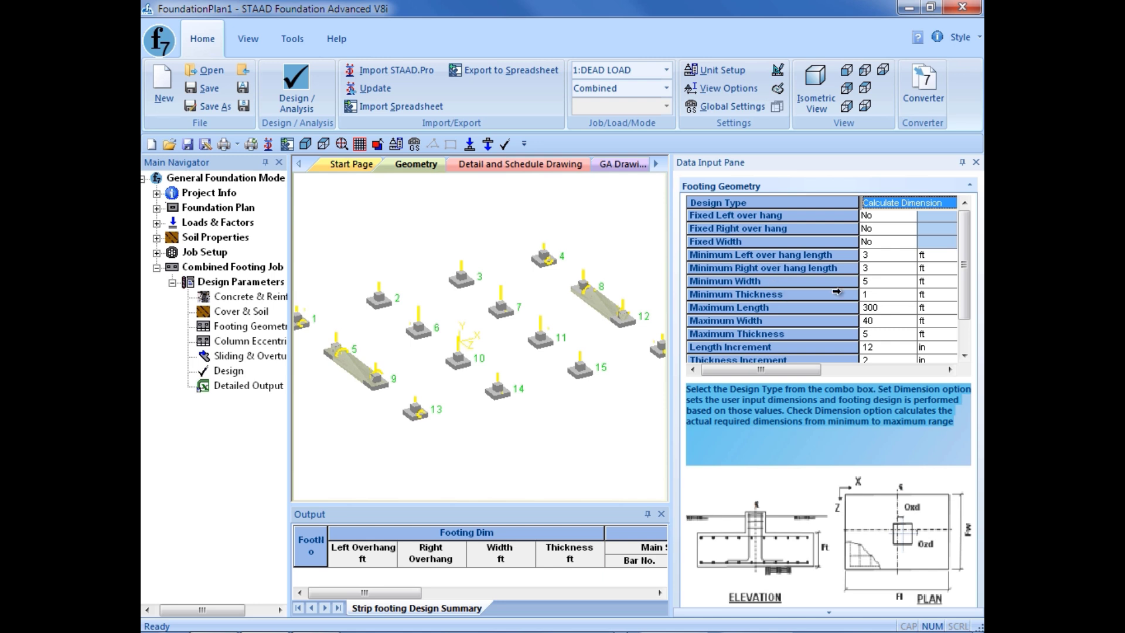
drag(965, 292, 967, 322)
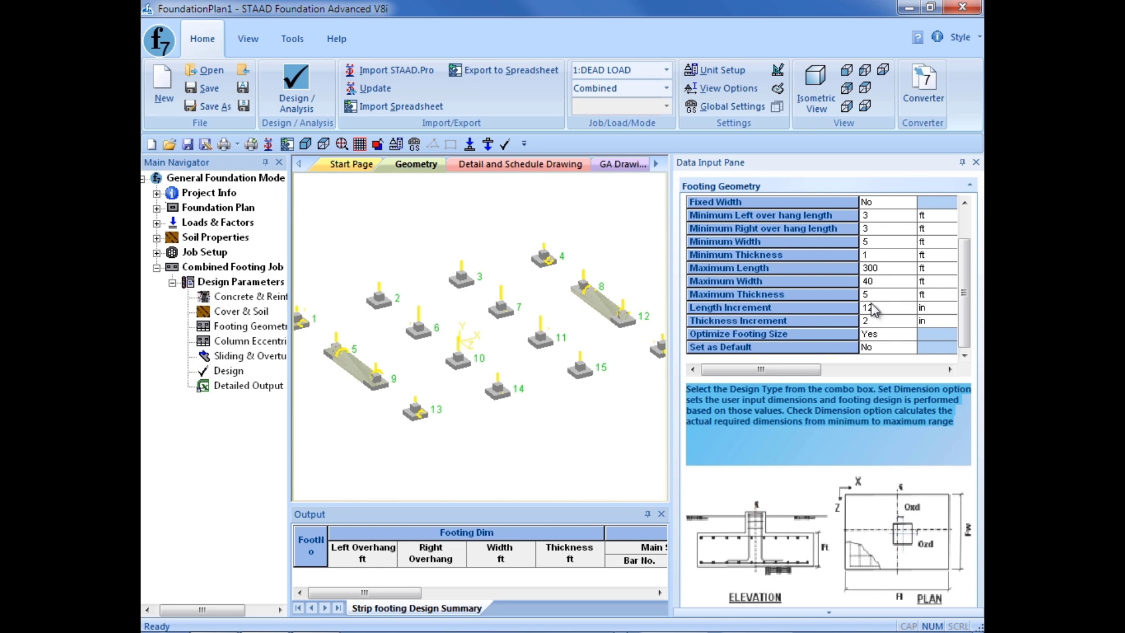
click(891, 347)
click(889, 363)
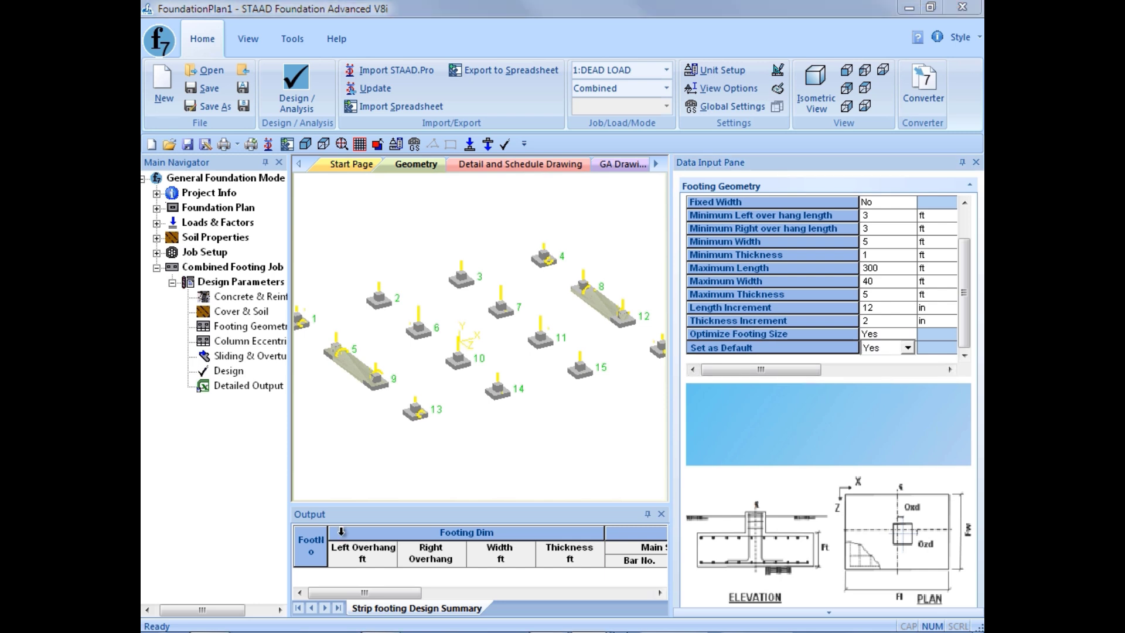
Enter a 1 ft transverse offset for supports 8 and 12 in the Column Eccentricity table.
click(232, 342)
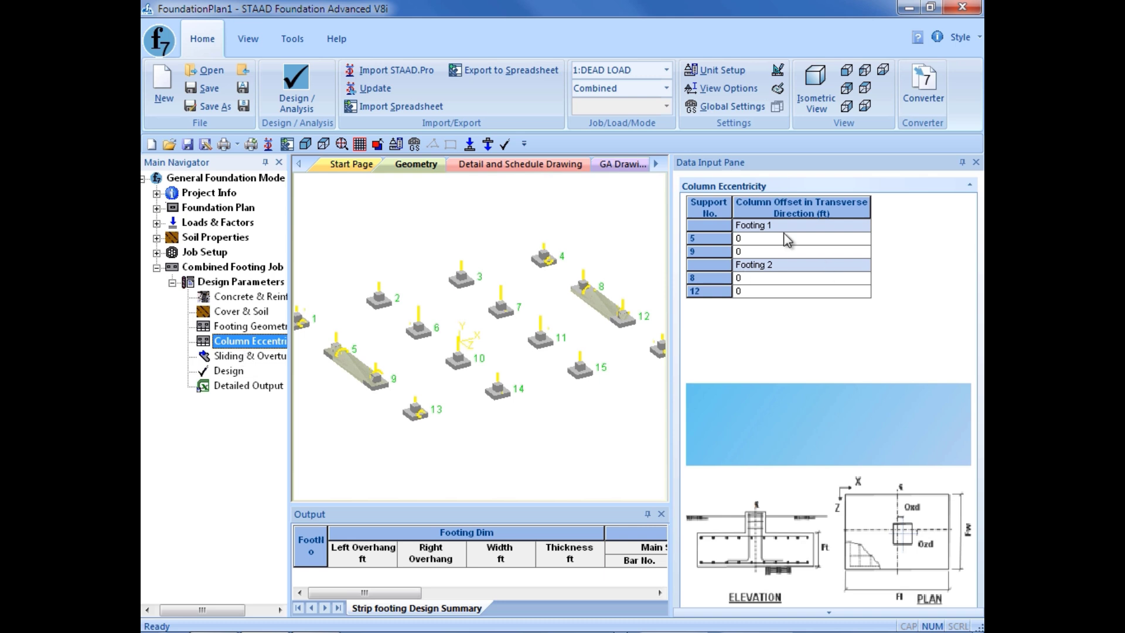
click(765, 239)
click(758, 252)
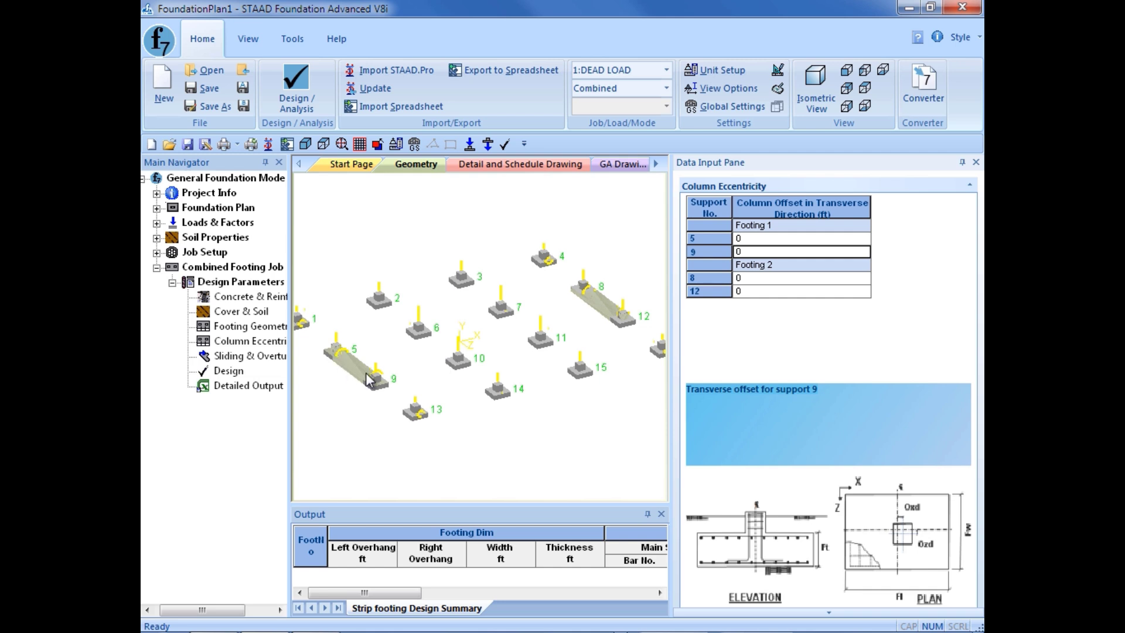
click(748, 240)
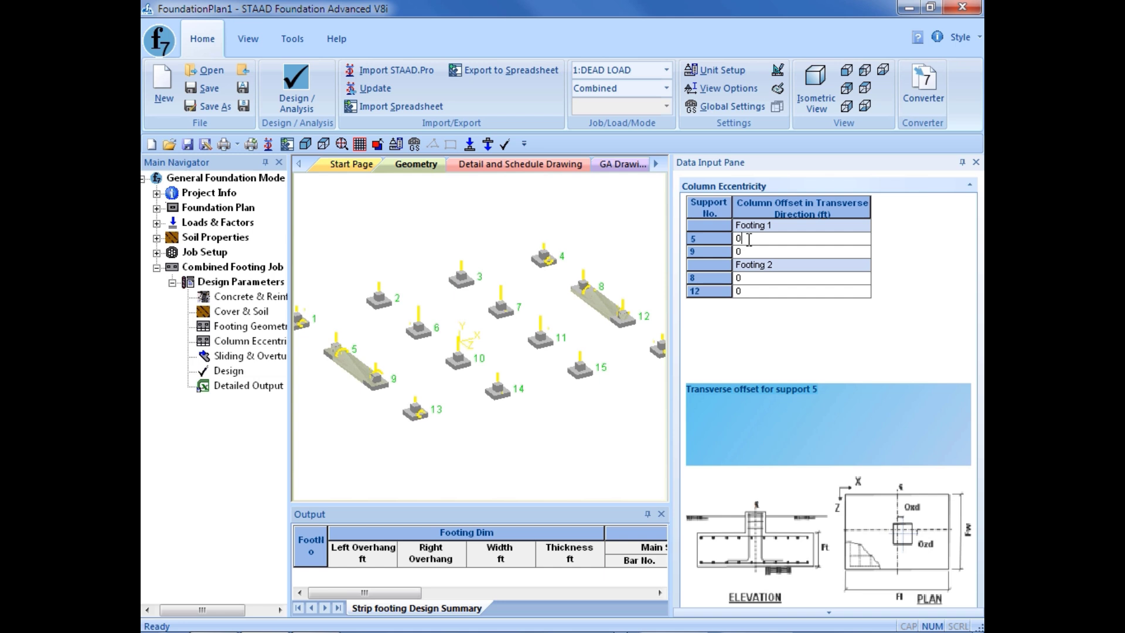
click(761, 278)
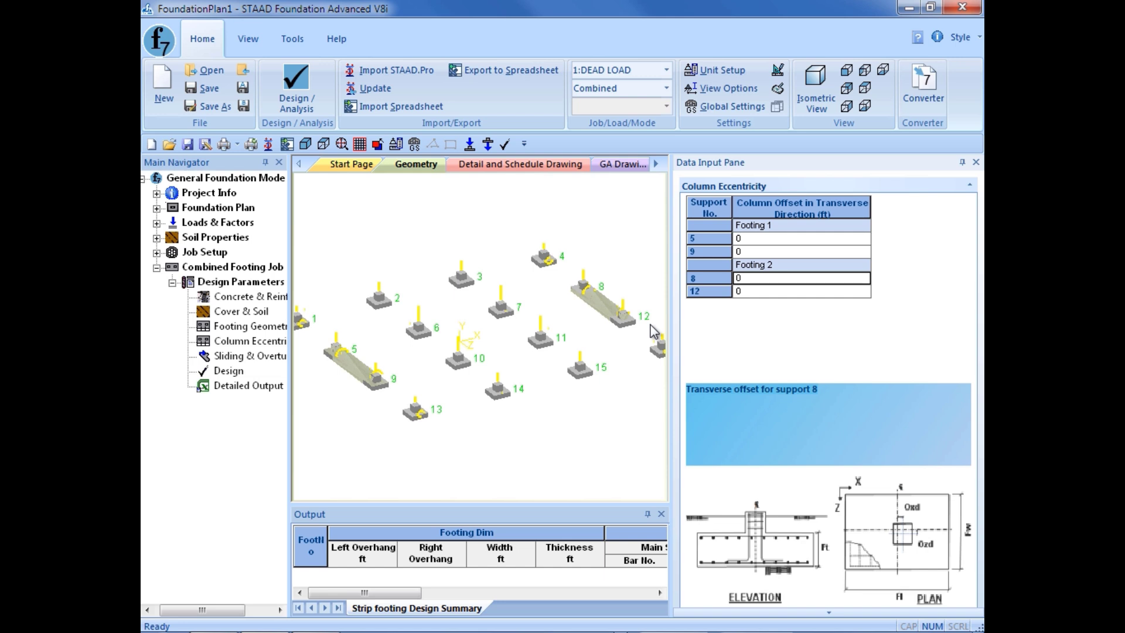
text(1)
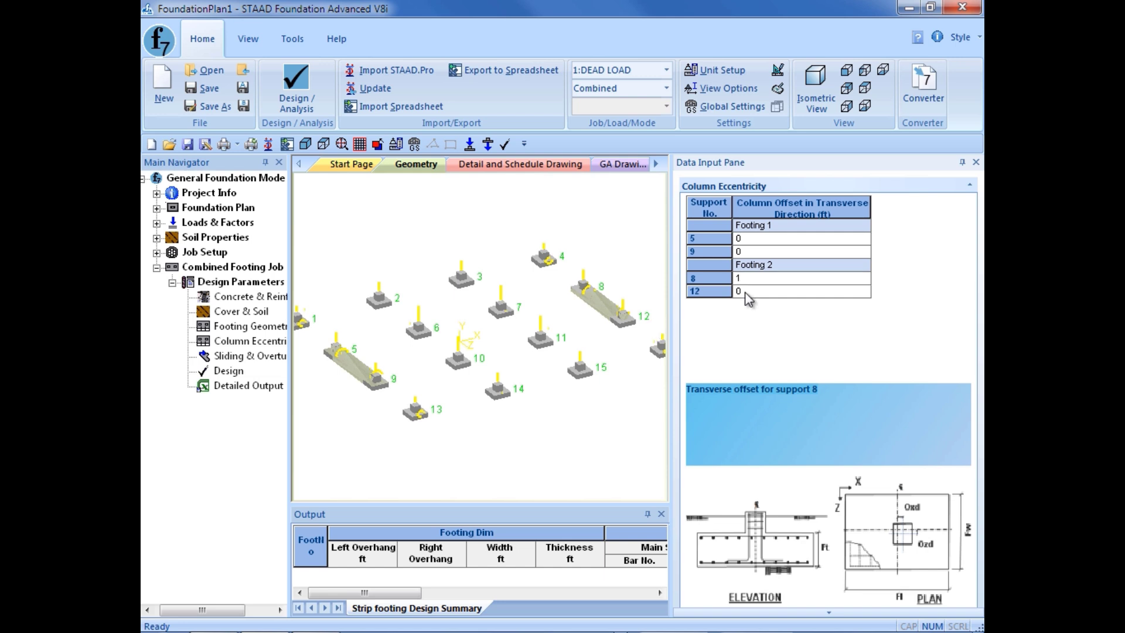
click(744, 291)
text(1)
click(754, 279)
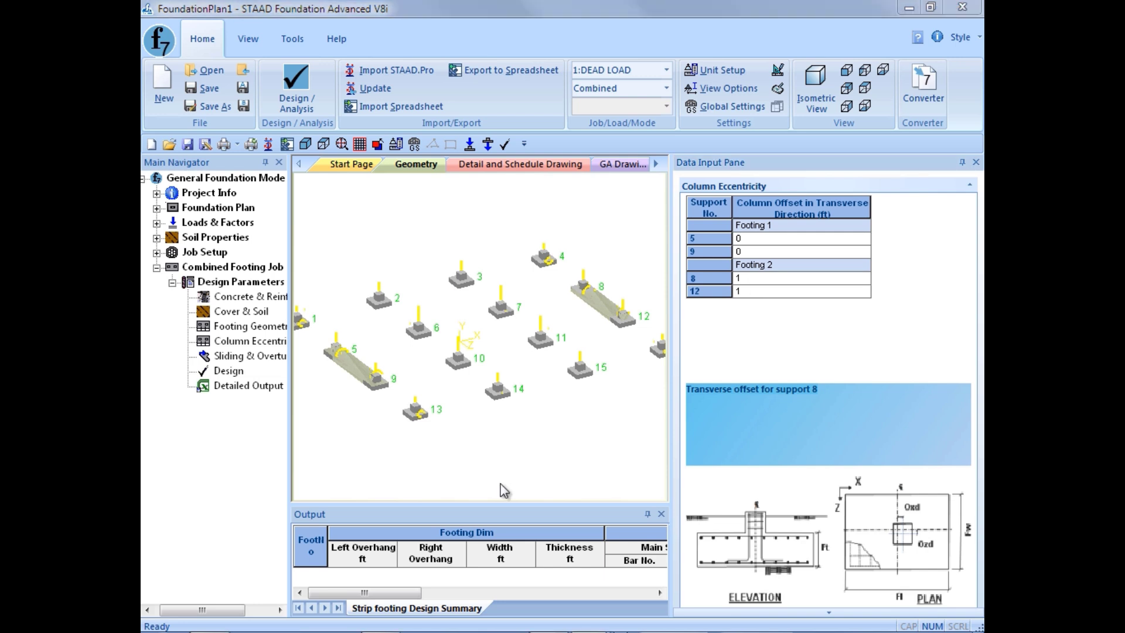
Change the Sliding & Overturning friction coefficient to 0.5 and save the project.
click(229, 357)
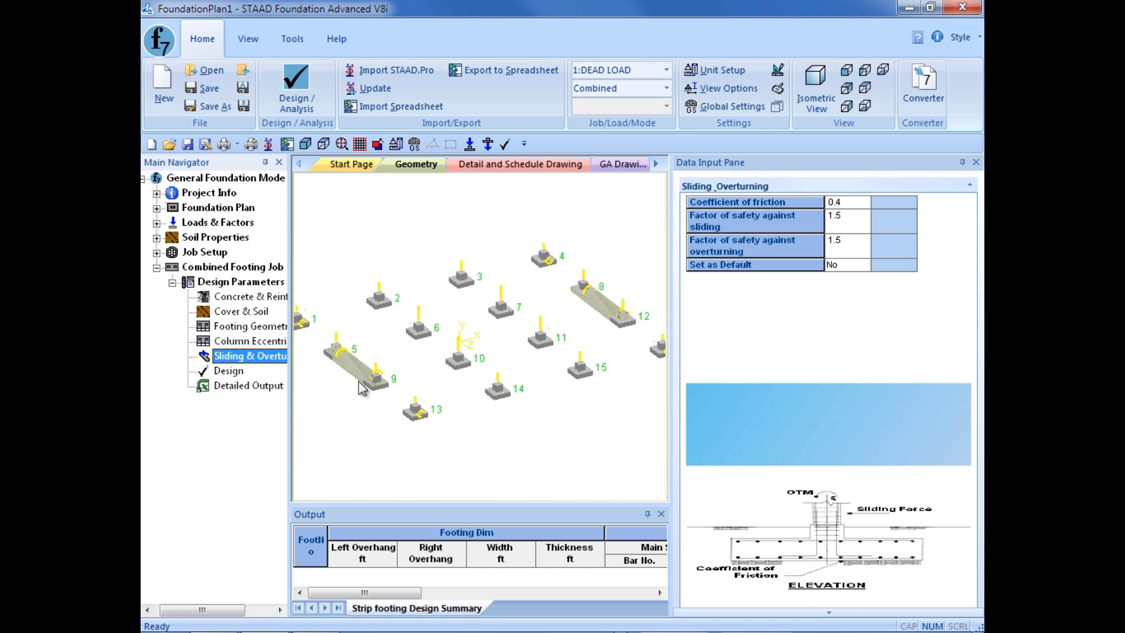
click(850, 209)
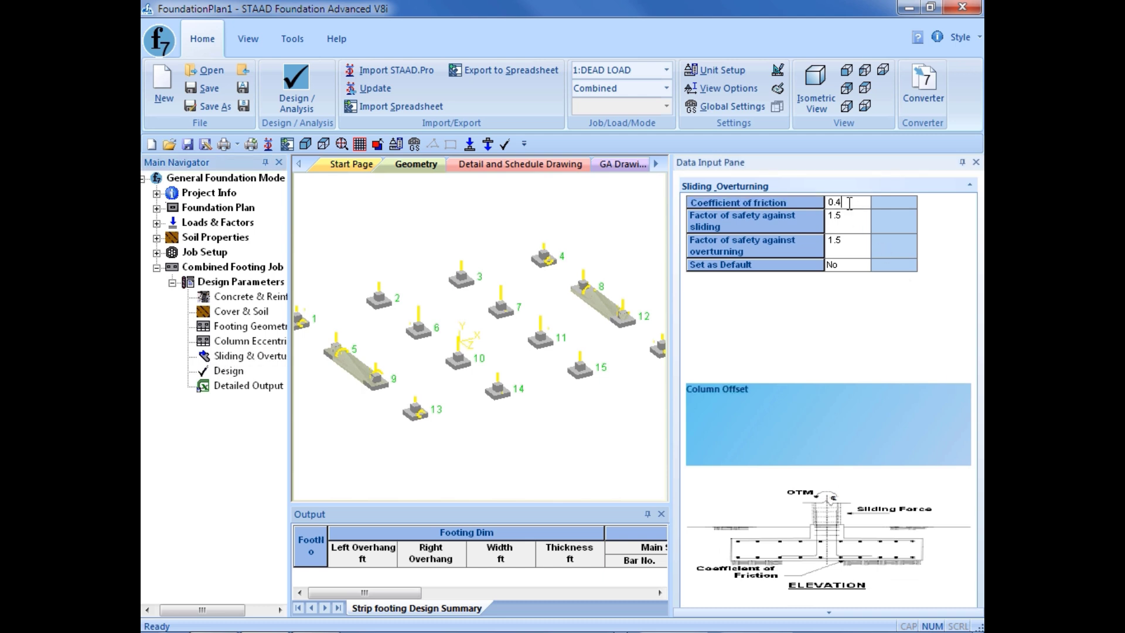
key(BackSpace)
text(5)
click(863, 226)
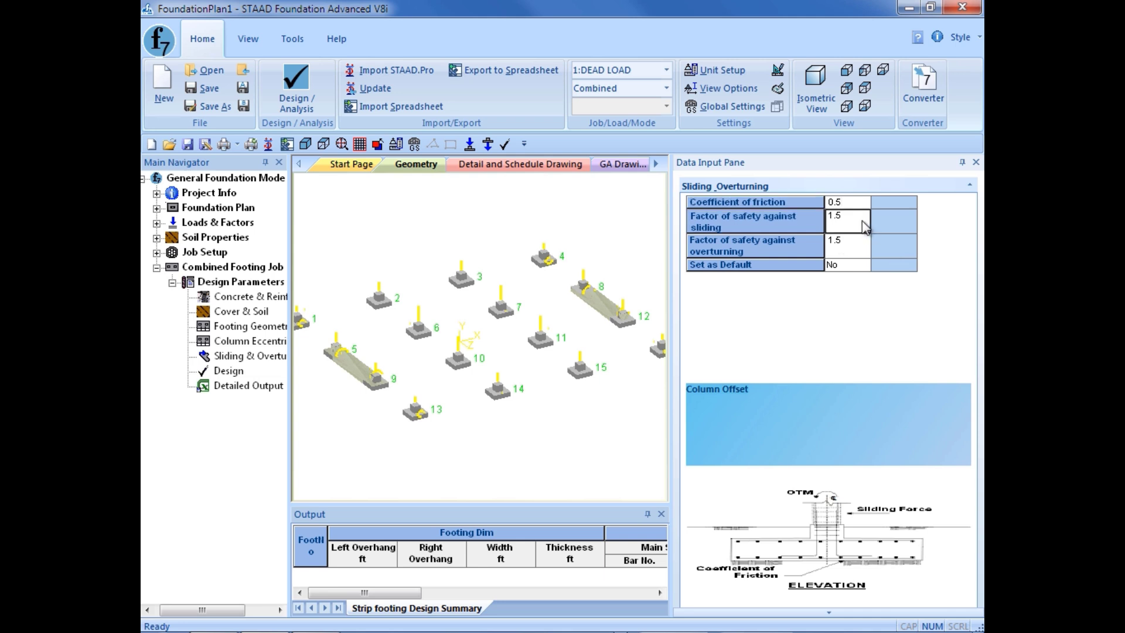
click(862, 254)
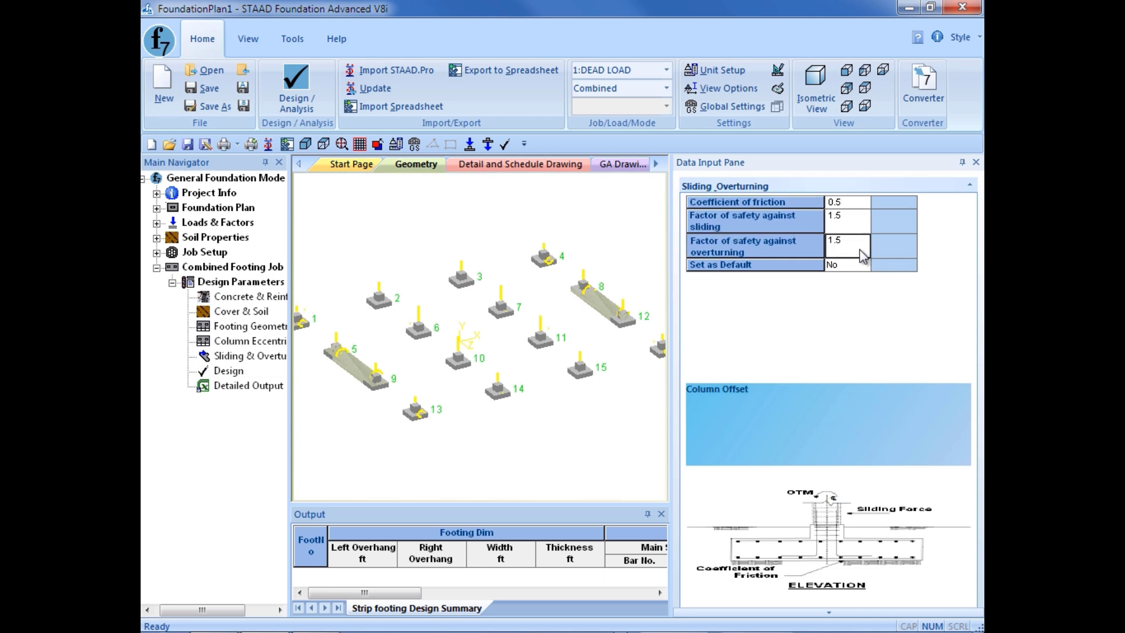
click(202, 88)
Run the analysis and design, then widen the panes to show the full Result Summary.
click(222, 375)
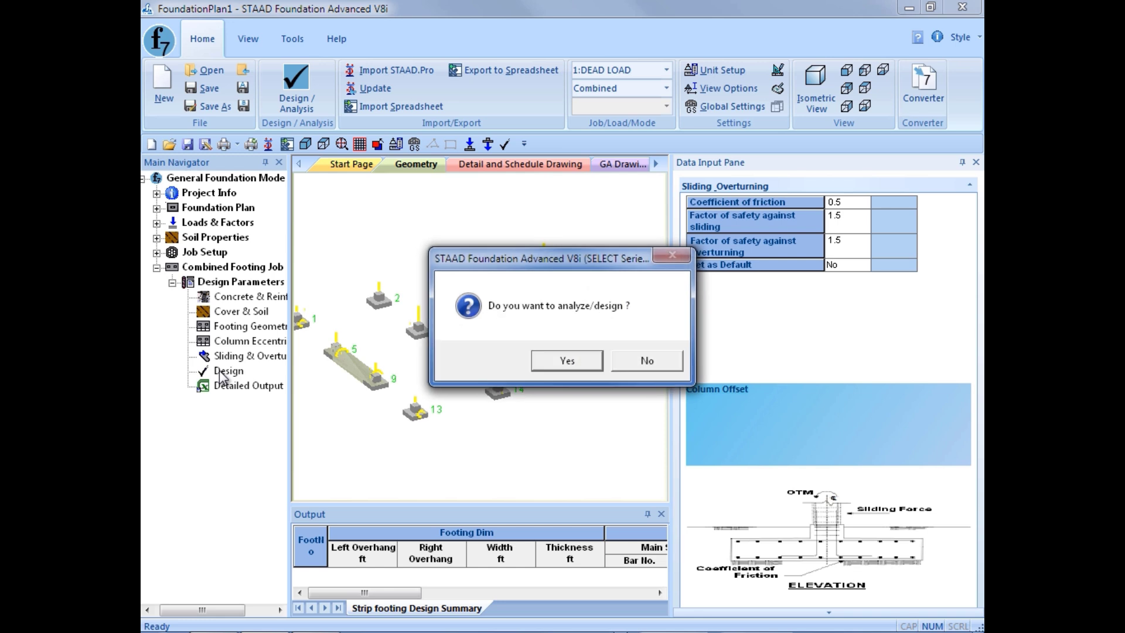
click(546, 365)
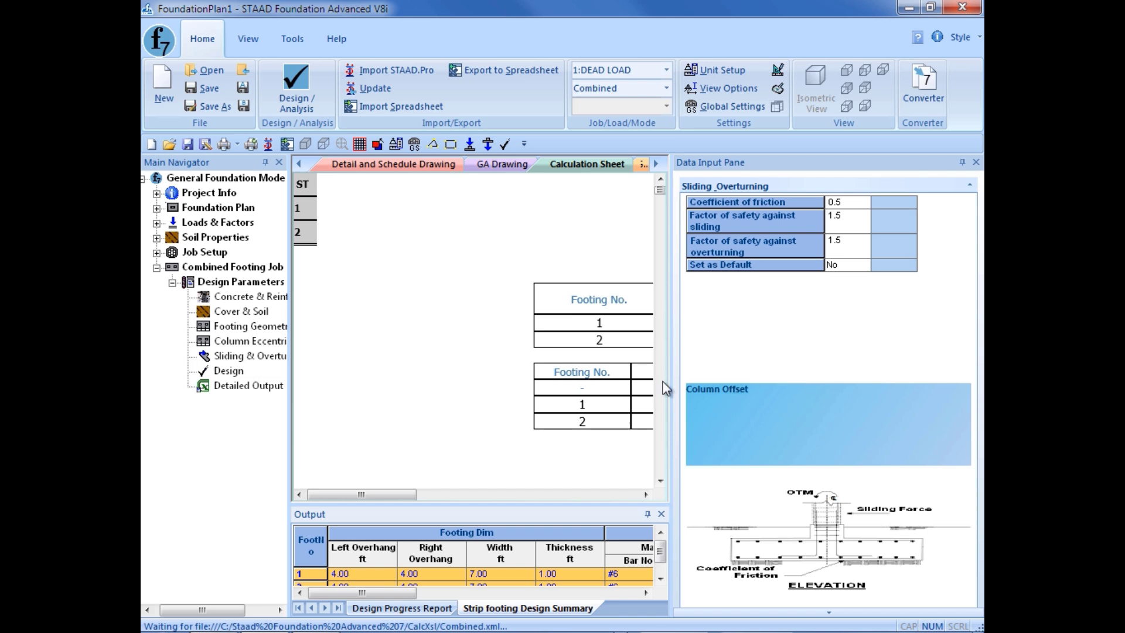
drag(671, 379, 804, 389)
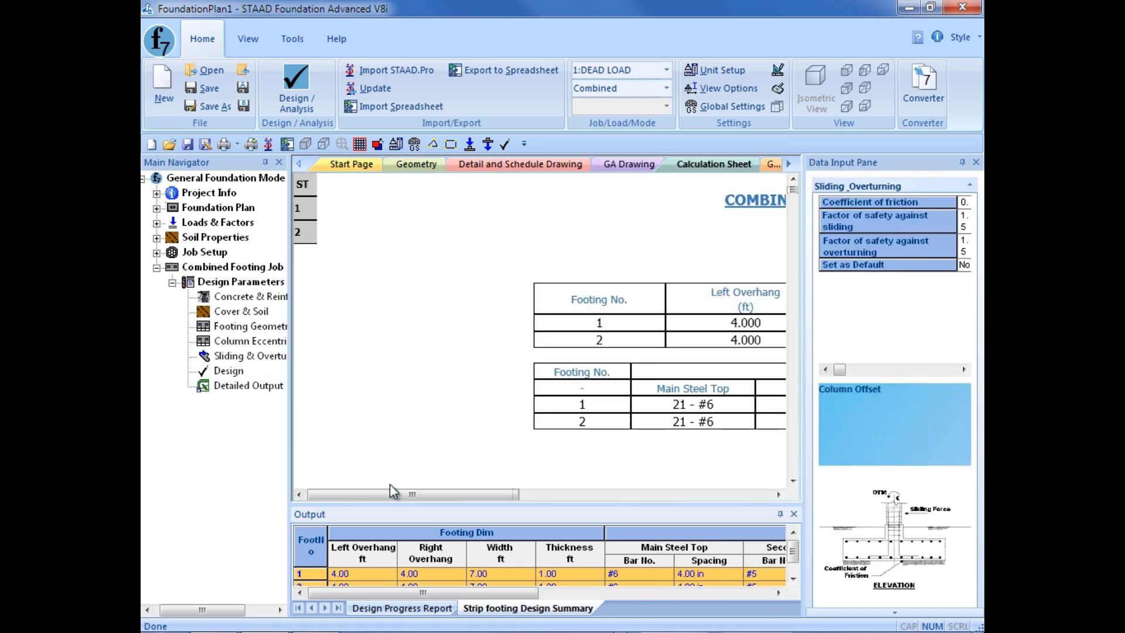
drag(289, 425, 261, 426)
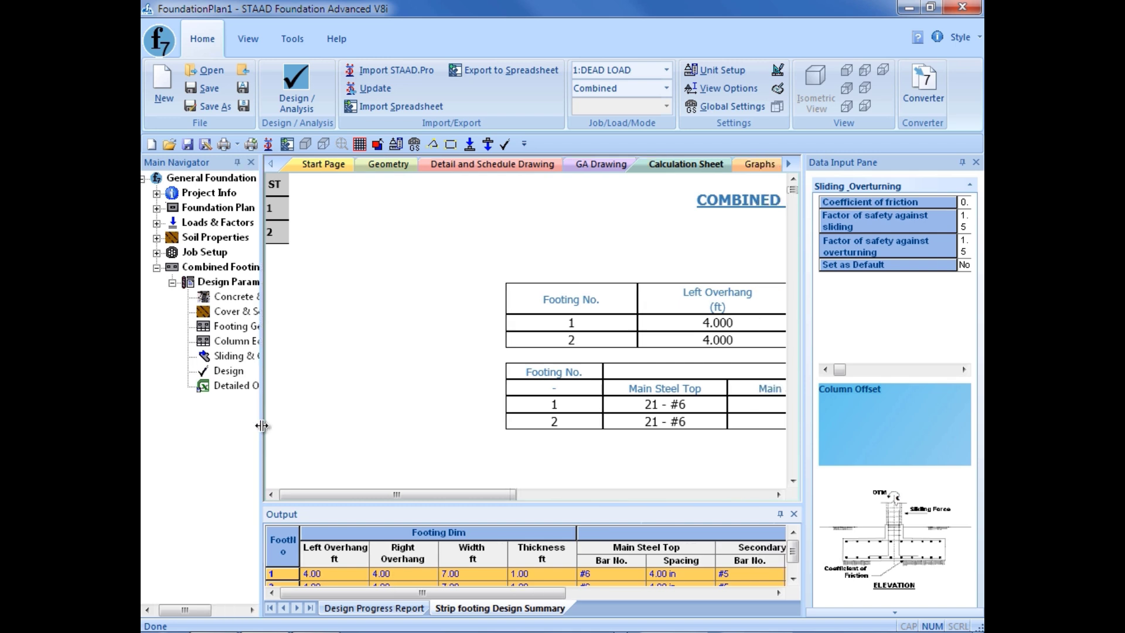
drag(359, 499, 468, 502)
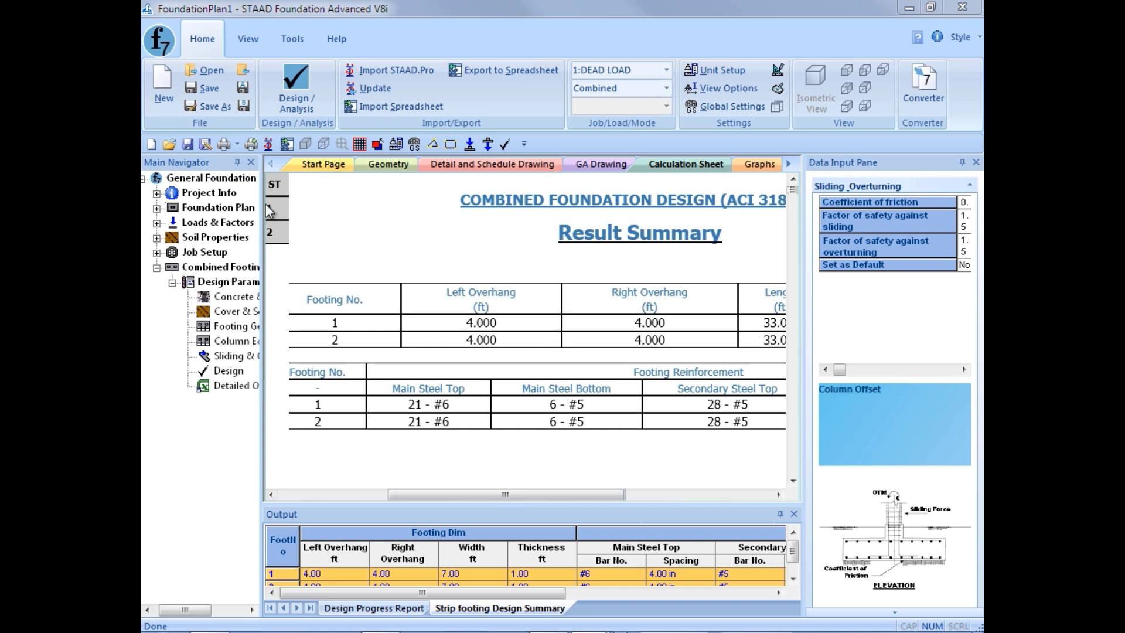
drag(803, 342, 852, 350)
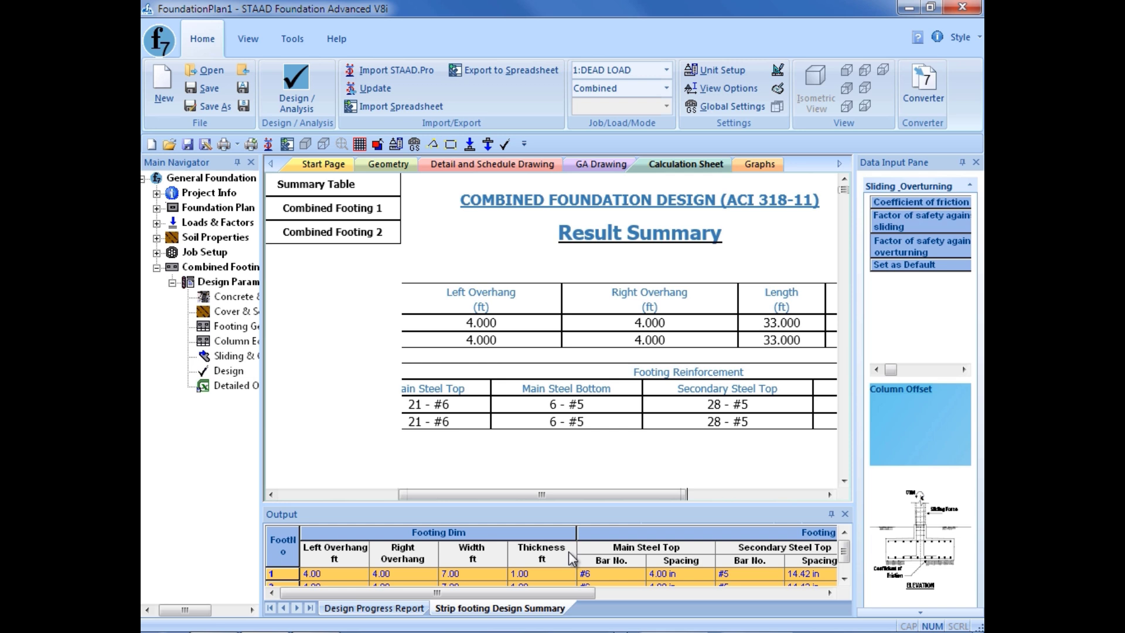
Open Combined Footing 1's calculation sheet and scroll through its input data plan.
click(330, 210)
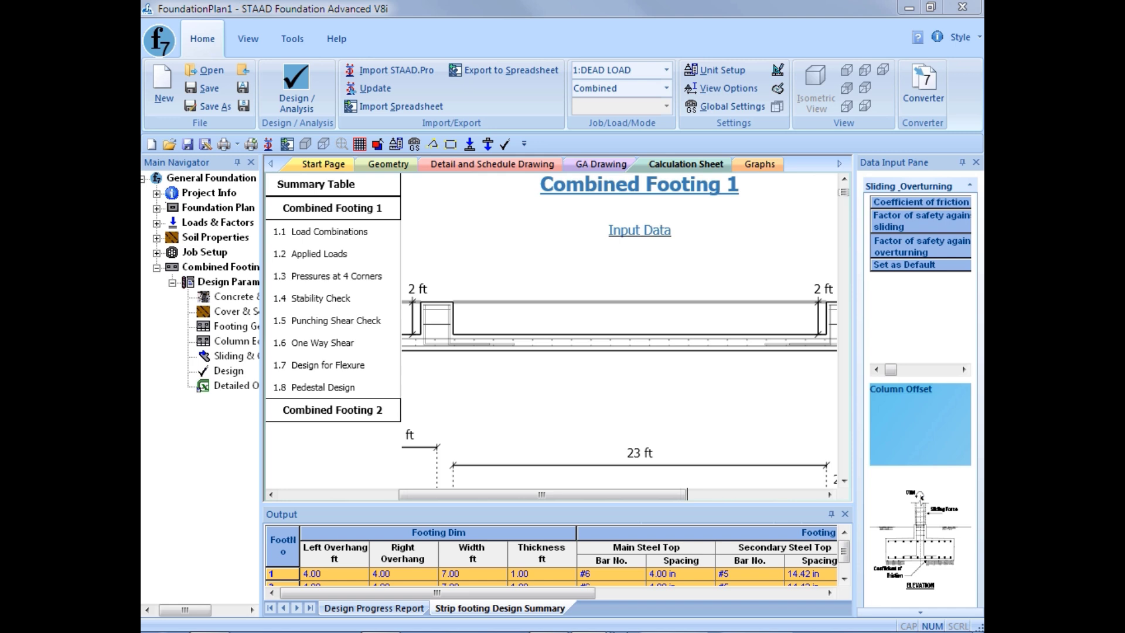
scroll(504, 392, down, 5)
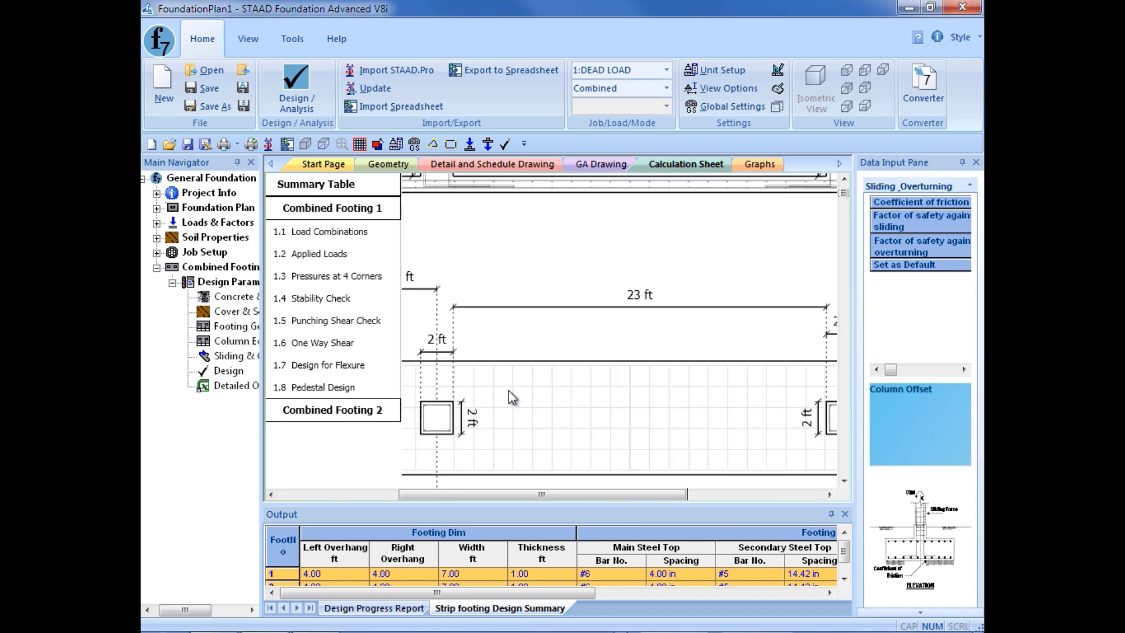
scroll(512, 397, down, 2)
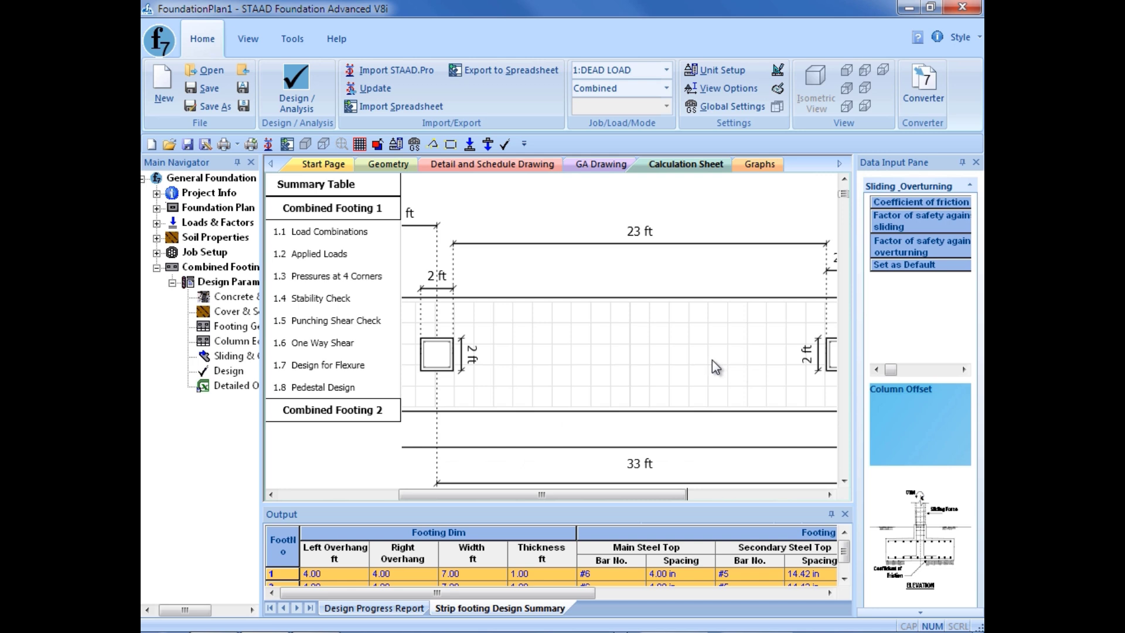
Scroll through the Combined Footing 2 calculation sheet, then display Footing C1's detail and schedule drawing.
click(312, 412)
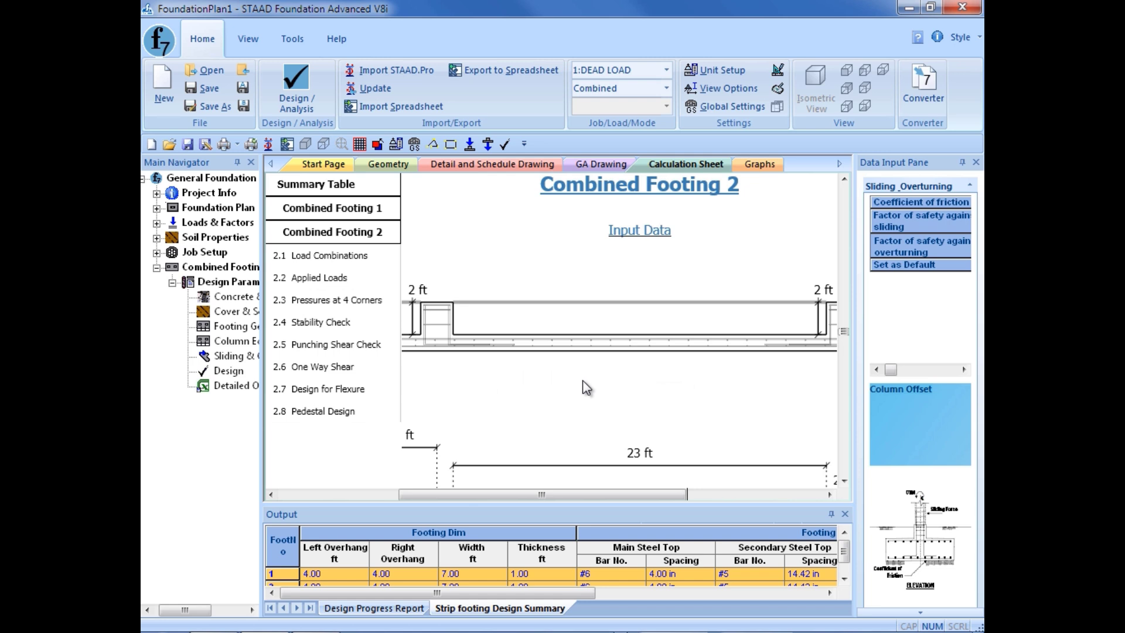
scroll(586, 388, down, 3)
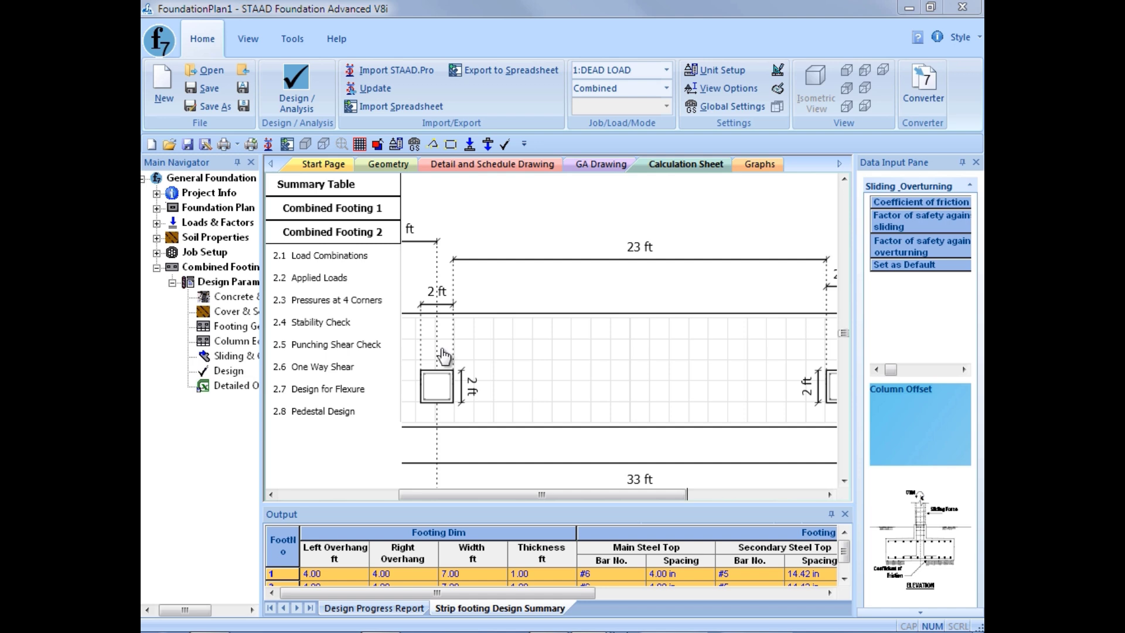
click(501, 167)
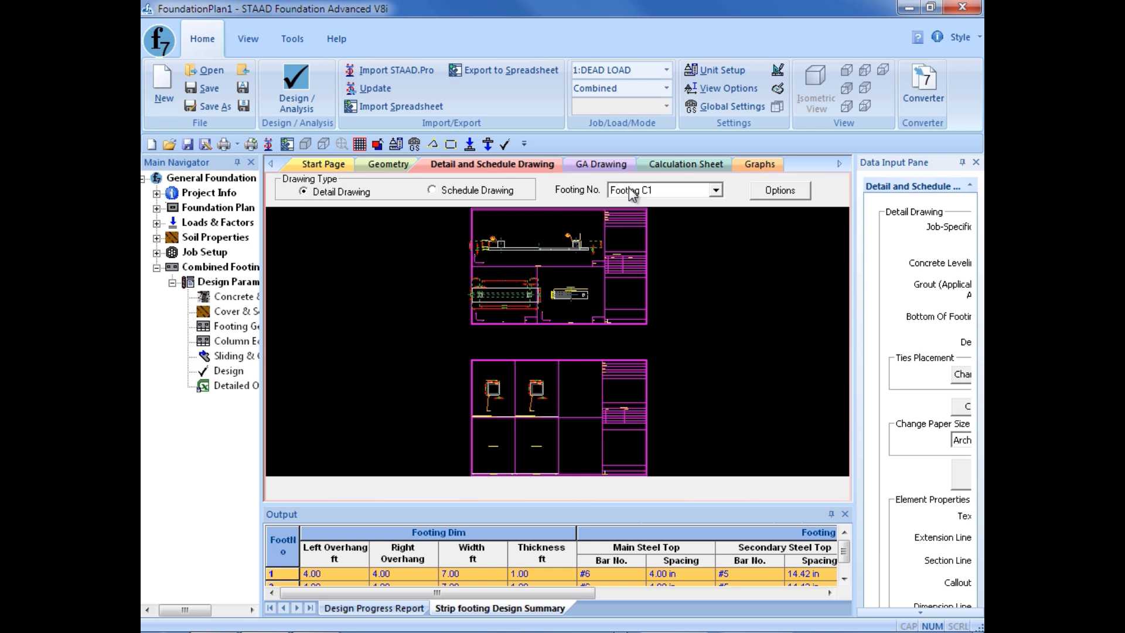
Pick Footing C2 from the Footing No. list so its detail drawing is shown.
click(716, 189)
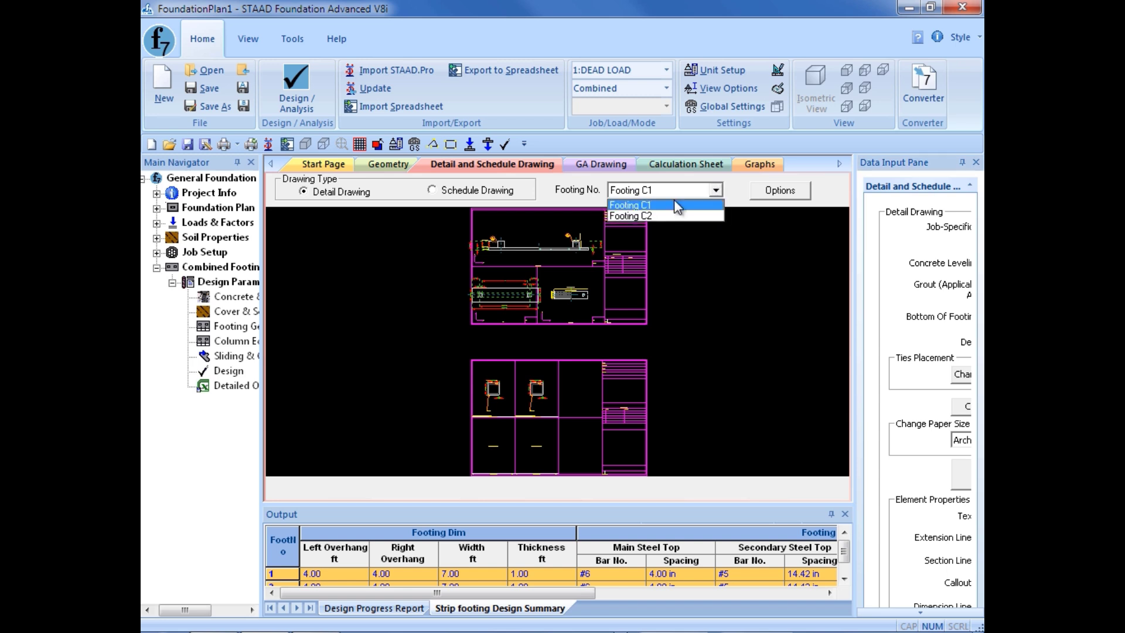
click(646, 217)
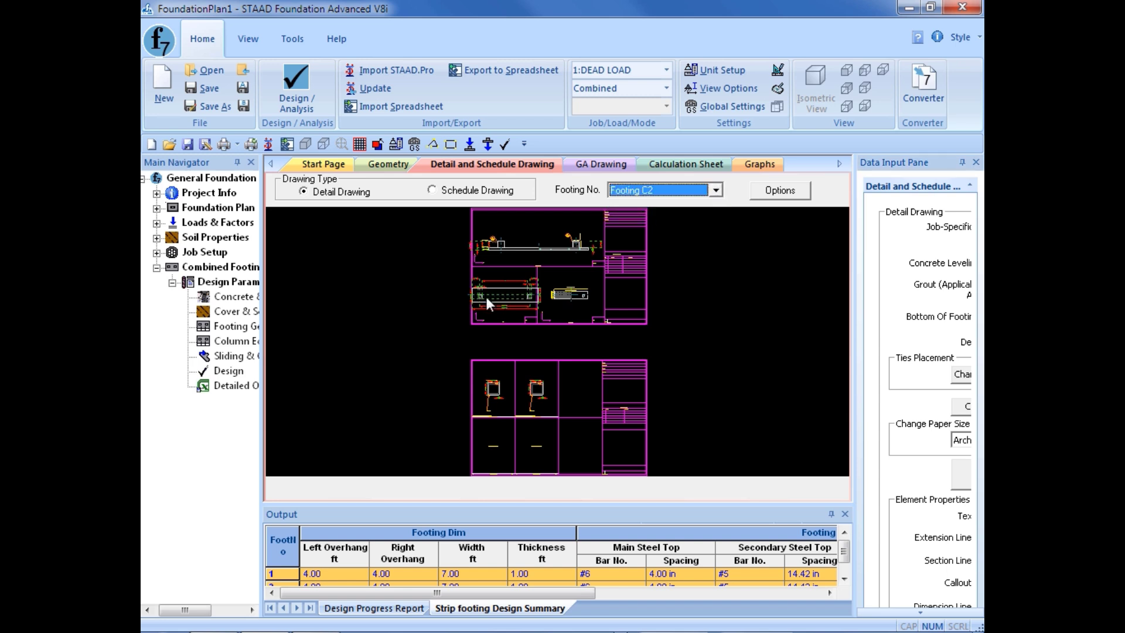
scroll(482, 303, up, 5)
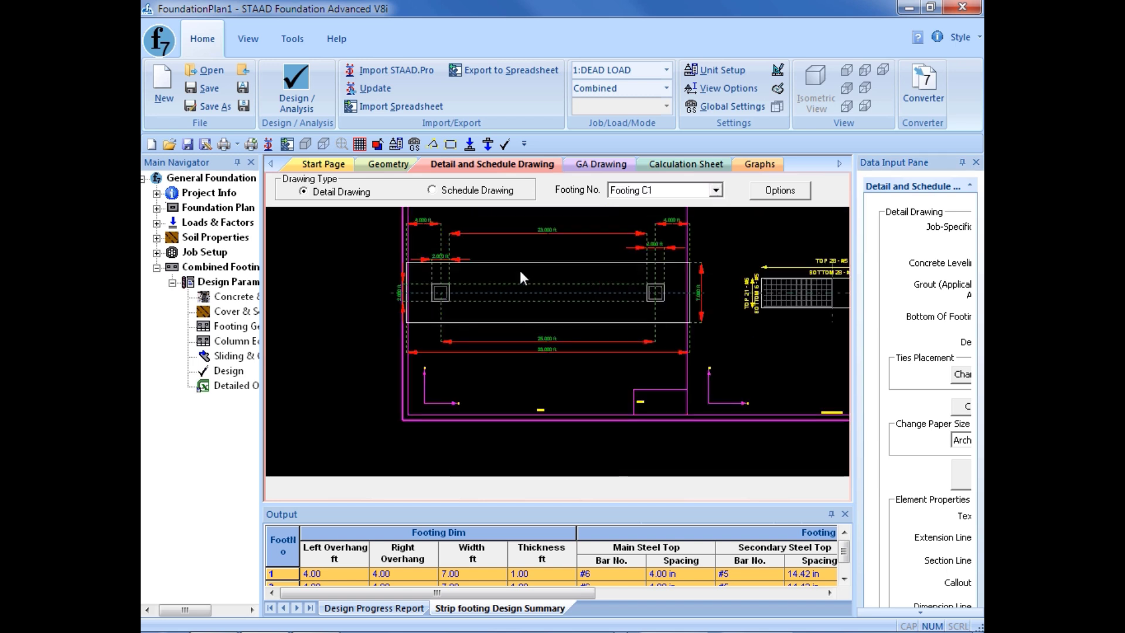
click(716, 189)
click(651, 217)
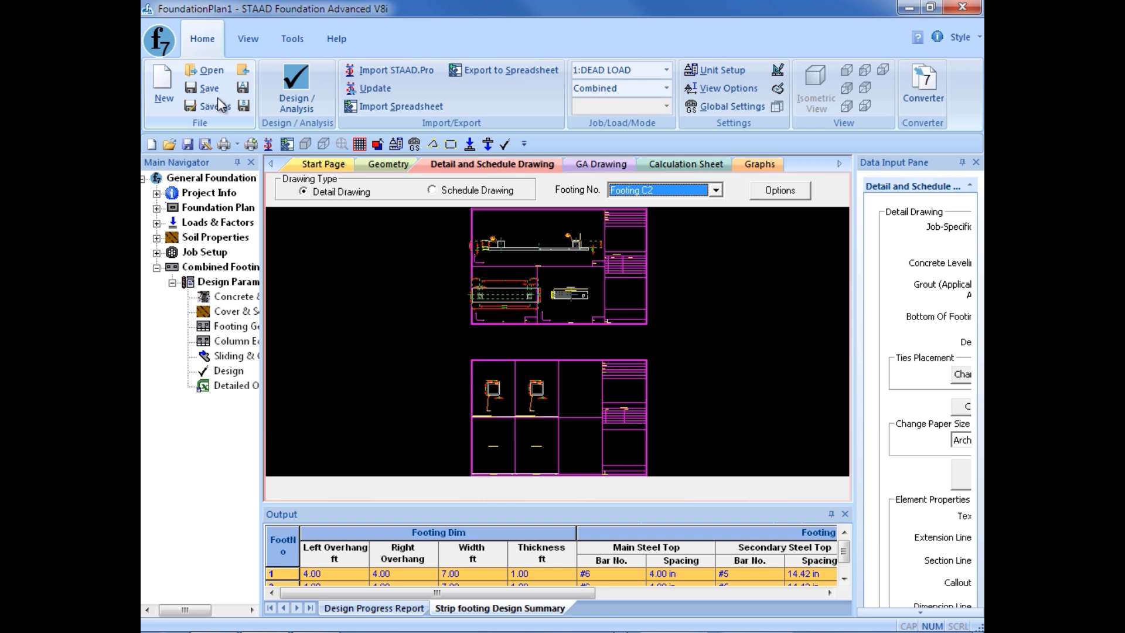
click(666, 88)
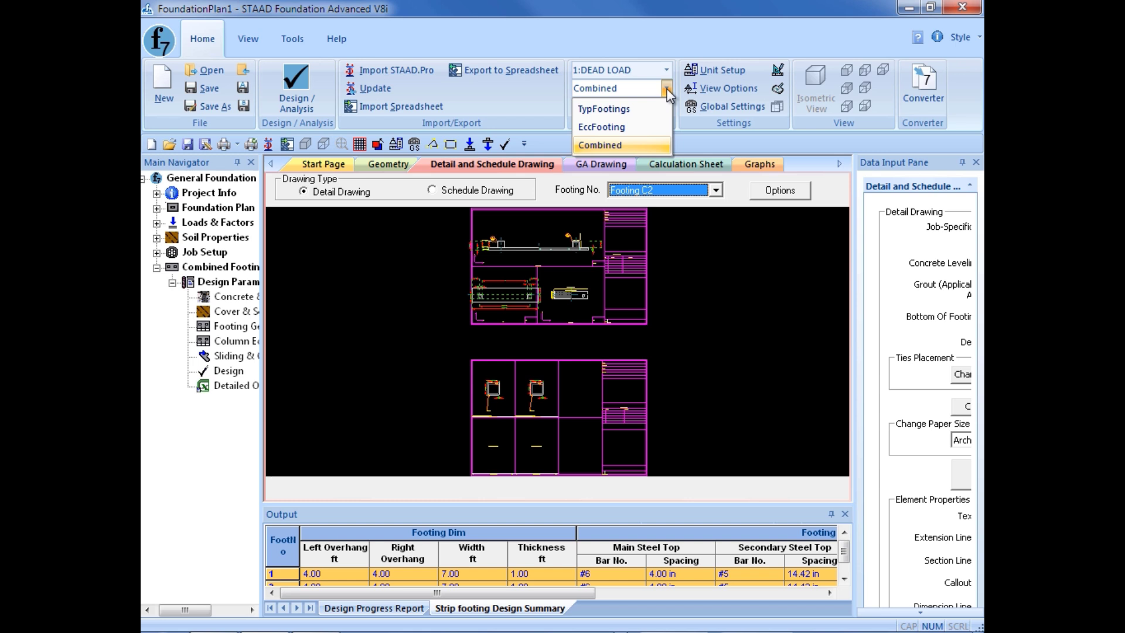
click(666, 89)
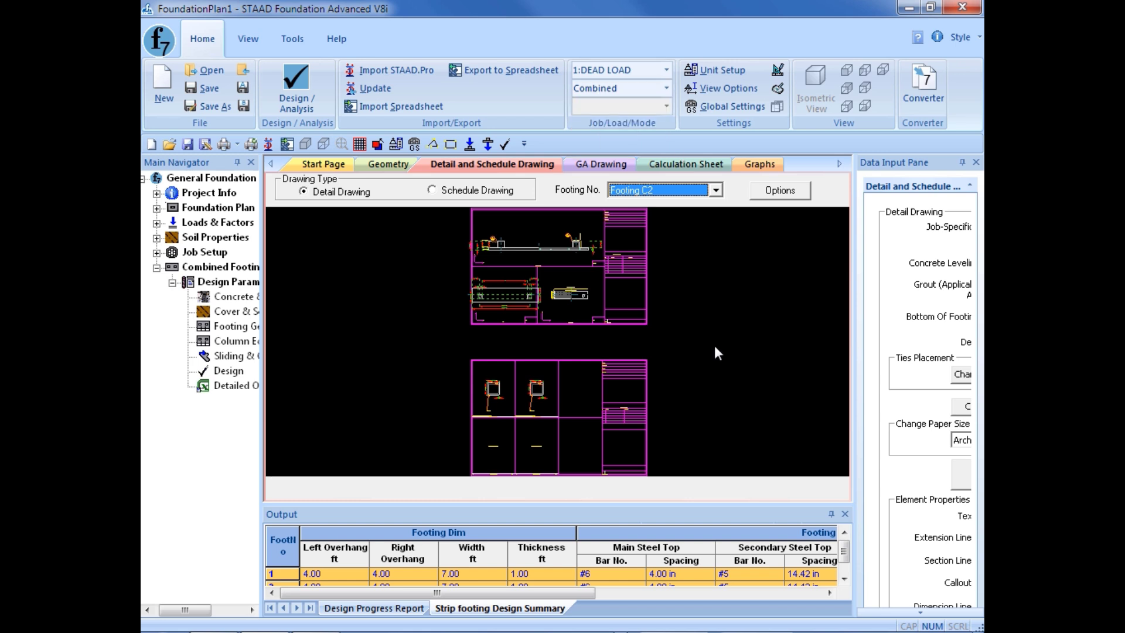